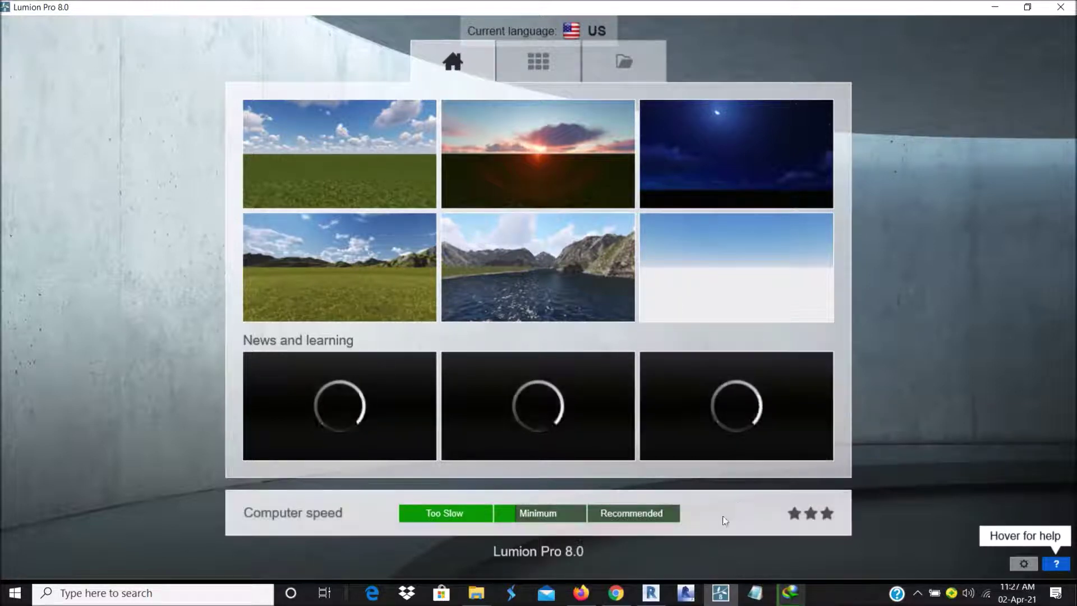
Step: Switch from the Lumion start screen to the Revit 3D view of the red-roofed house
{"action": "left_click", "coordinate": [686, 593]}
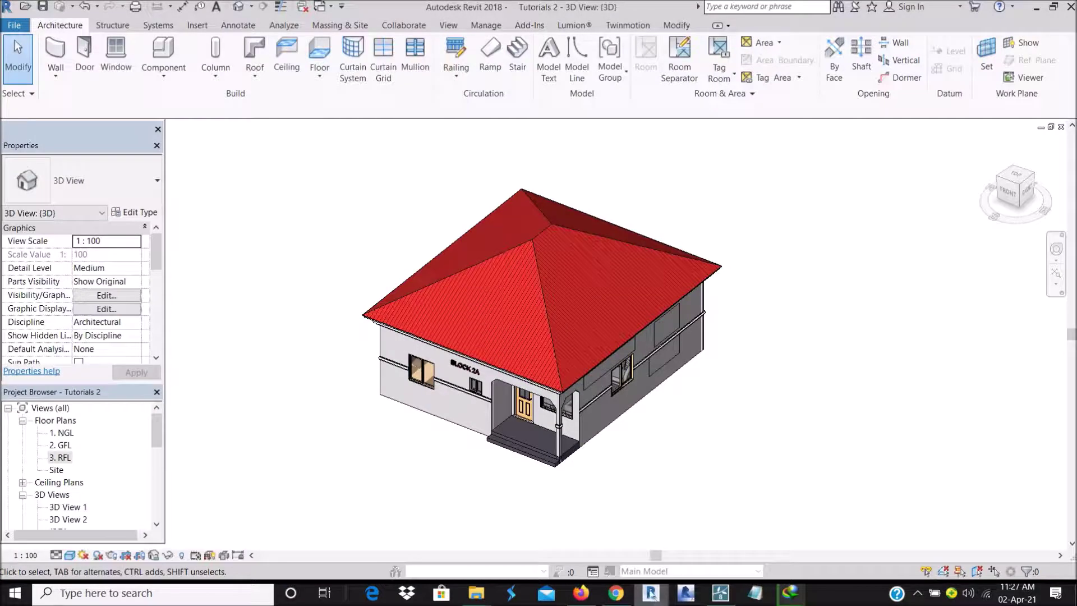
Step: Show the Lumion plug-in tools and try exporting from the 3. RFL plan, which requires a 3D view
{"action": "left_click", "coordinate": [582, 26]}
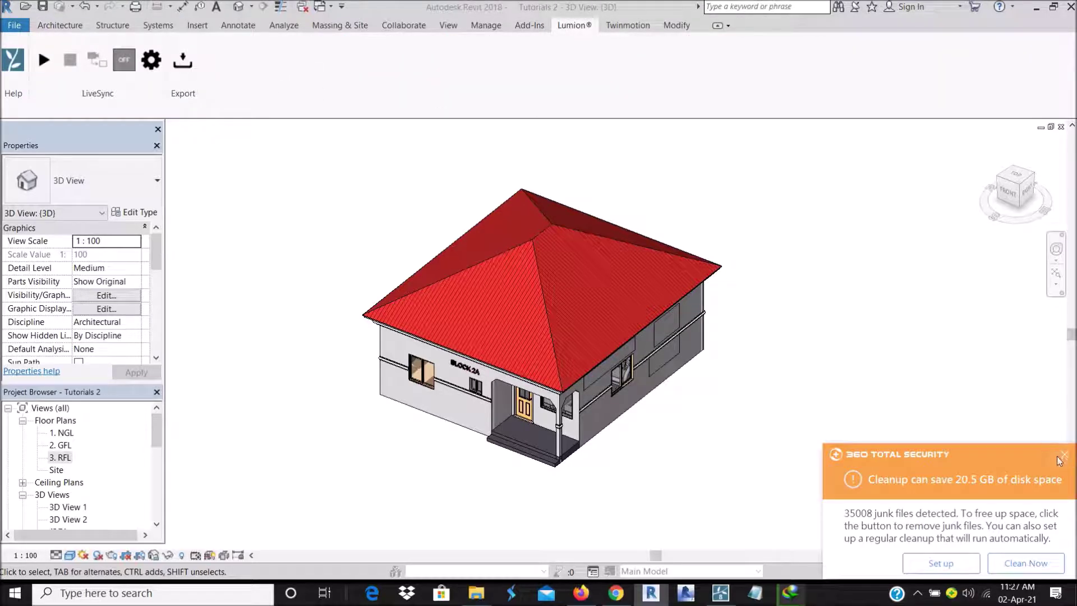
{"action": "left_click", "coordinate": [1064, 454]}
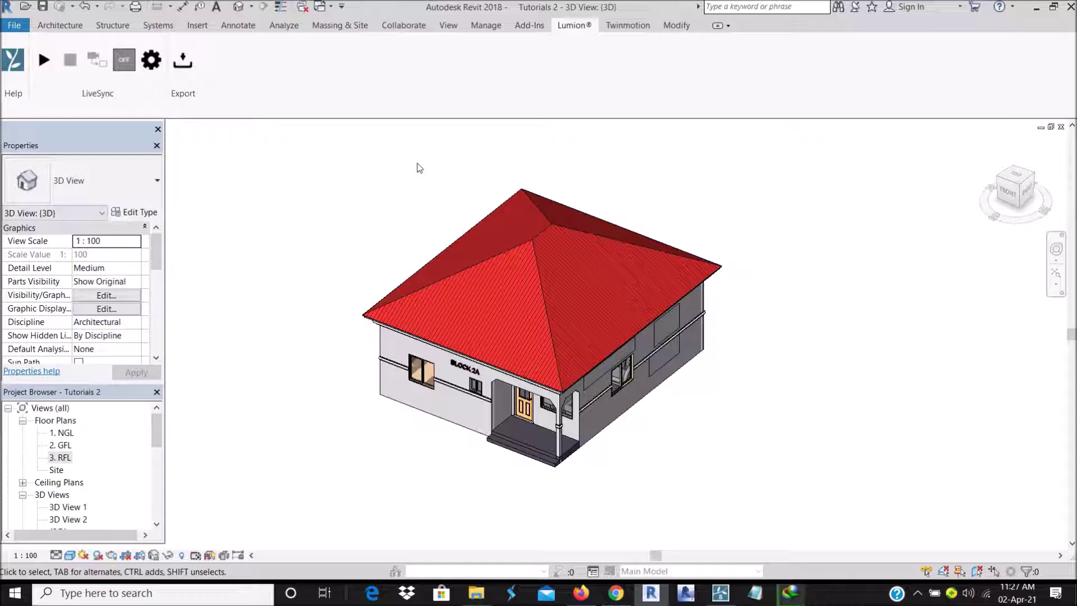
{"action": "double_click", "coordinate": [62, 457]}
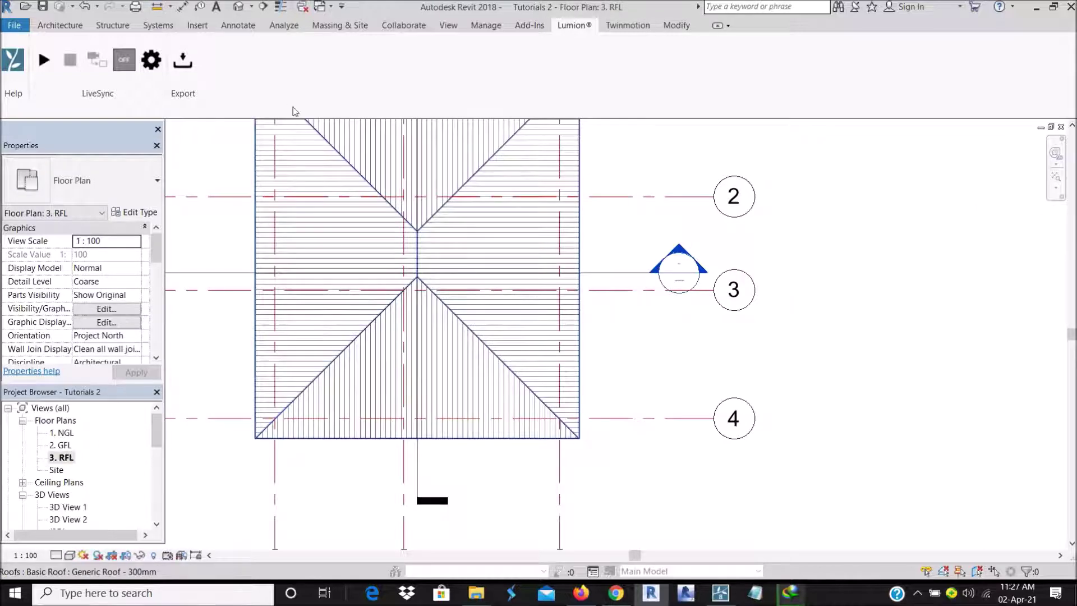
{"action": "left_click", "coordinate": [183, 60]}
{"action": "left_click", "coordinate": [589, 327]}
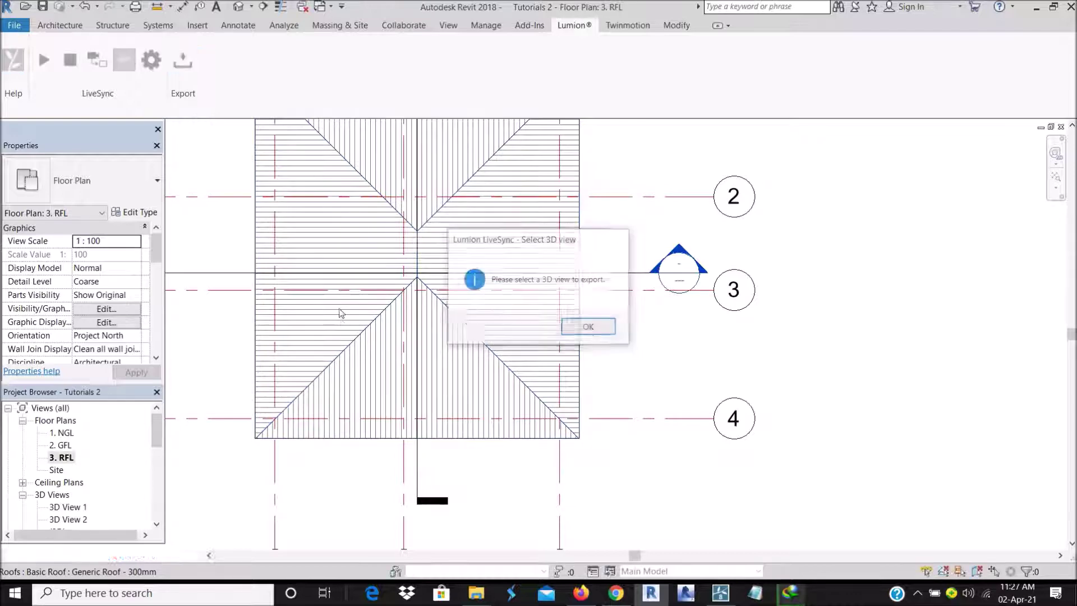
Step: Return to the Default 3D View of the house, then switch to the web browser
{"action": "left_click", "coordinate": [238, 6]}
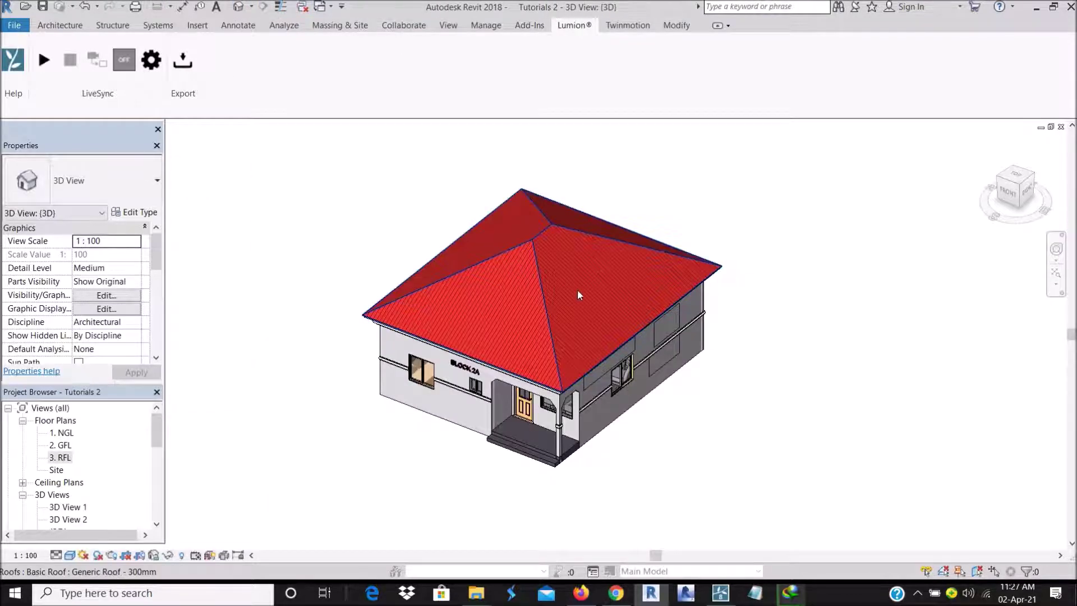
{"action": "scroll", "coordinate": [591, 327], "scroll_direction": "down", "scroll_amount": 3}
{"action": "scroll", "coordinate": [623, 350], "scroll_direction": "up", "scroll_amount": 3}
{"action": "scroll", "coordinate": [645, 355], "scroll_direction": "up", "scroll_amount": 3}
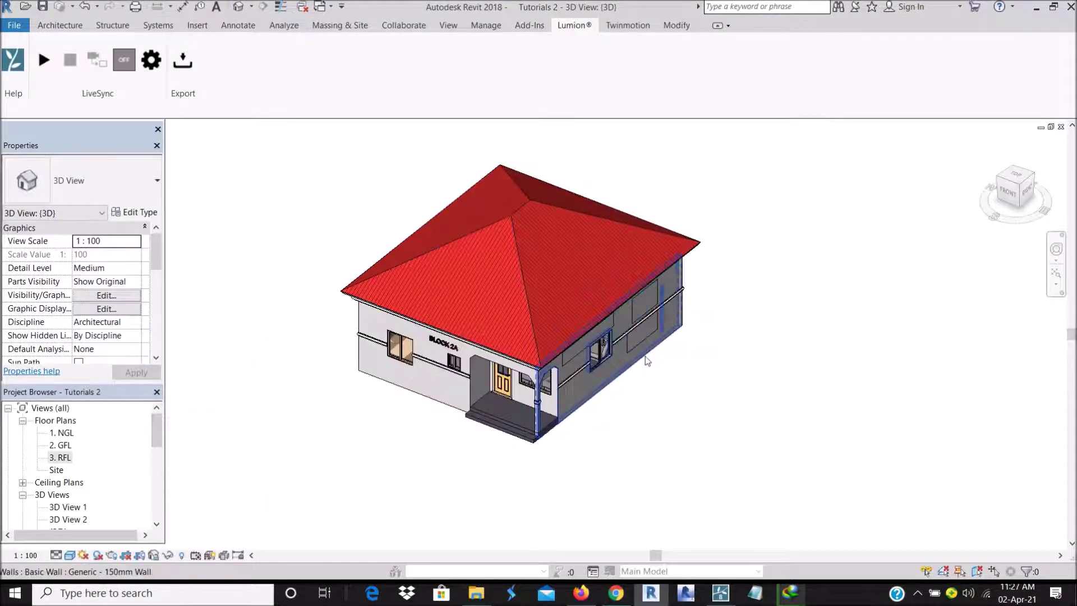
{"action": "scroll", "coordinate": [720, 422], "scroll_direction": "down", "scroll_amount": 3}
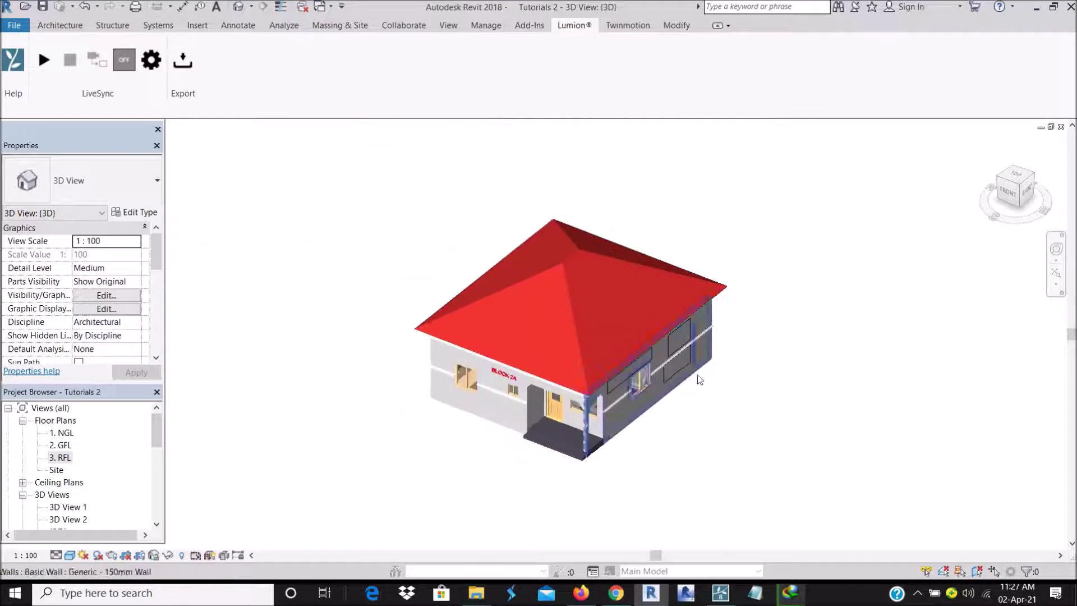
{"action": "scroll", "coordinate": [675, 369], "scroll_direction": "up", "scroll_amount": 4}
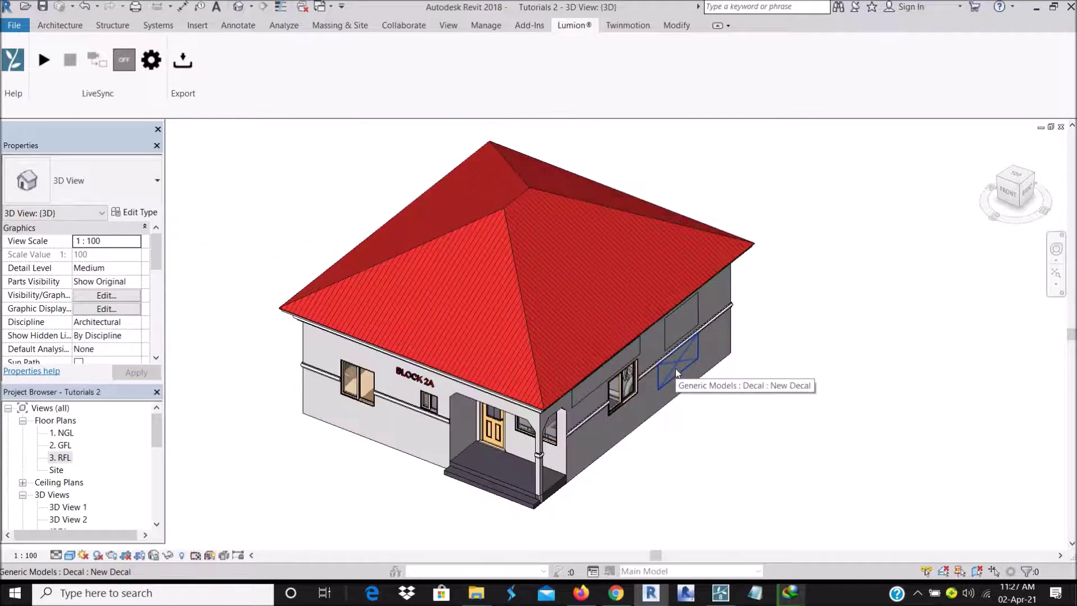
{"action": "scroll", "coordinate": [675, 368], "scroll_direction": "down", "scroll_amount": 2}
{"action": "scroll", "coordinate": [675, 369], "scroll_direction": "up", "scroll_amount": 1}
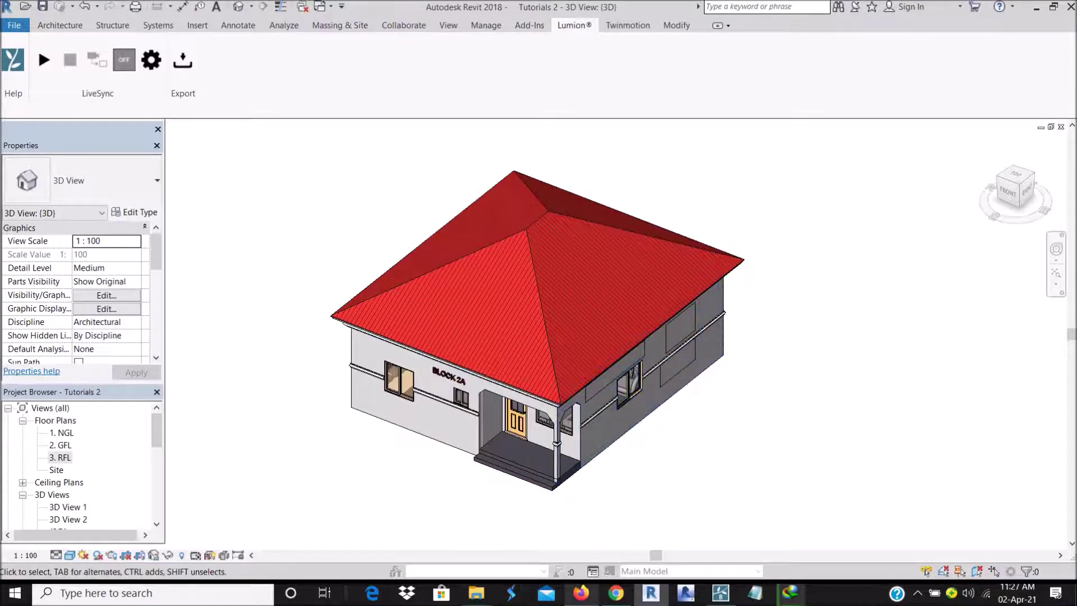
{"action": "left_click", "coordinate": [581, 593]}
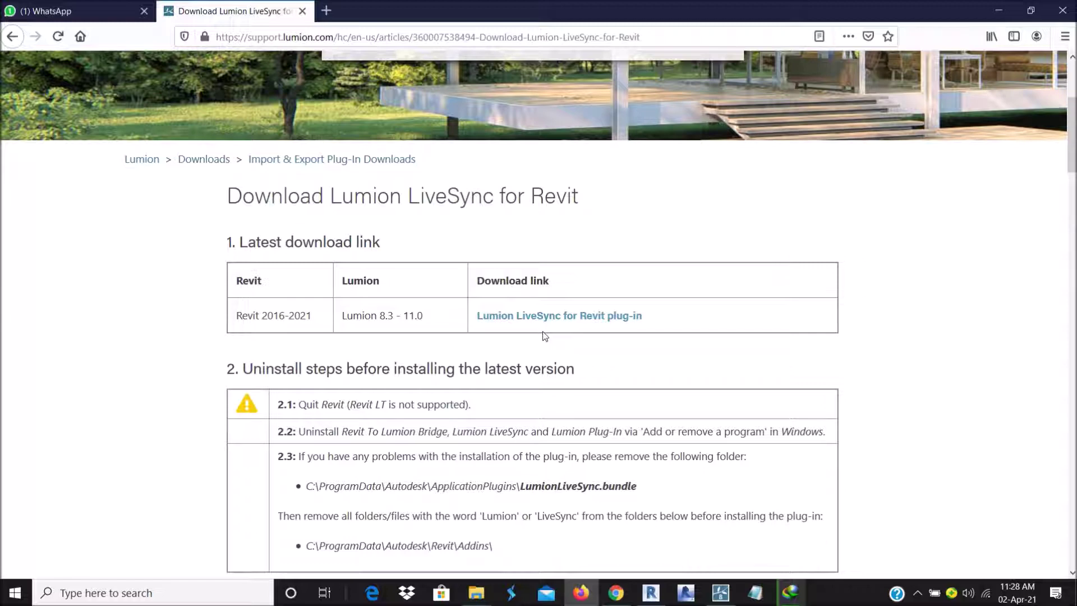
Step: Read through the Lumion LiveSync for Revit download page, then return to Revit
{"action": "scroll", "coordinate": [544, 337], "scroll_direction": "down", "scroll_amount": 3}
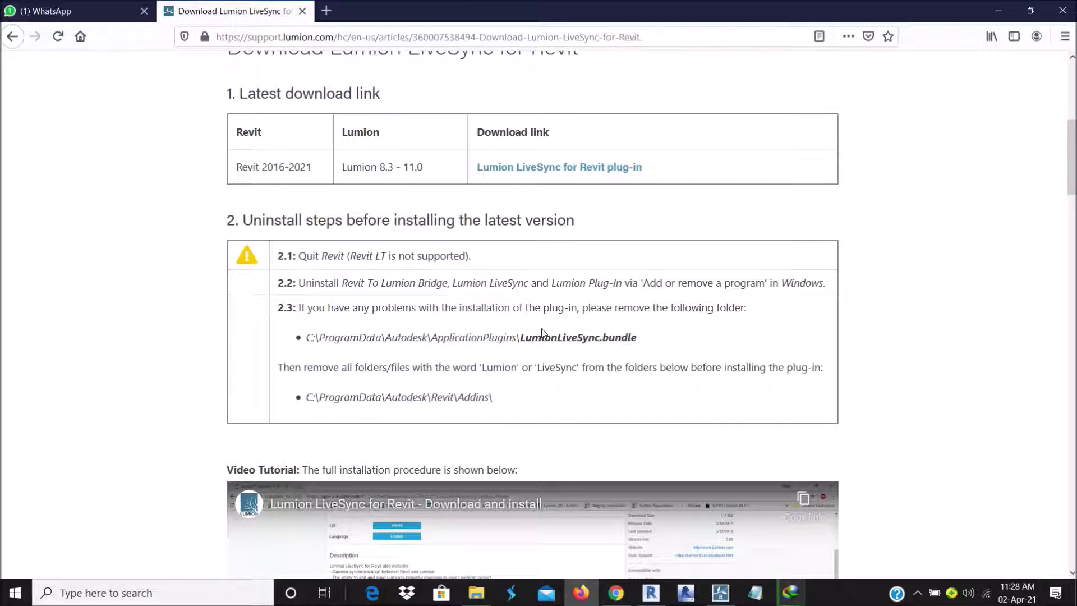
{"action": "scroll", "coordinate": [541, 333], "scroll_direction": "down", "scroll_amount": 8}
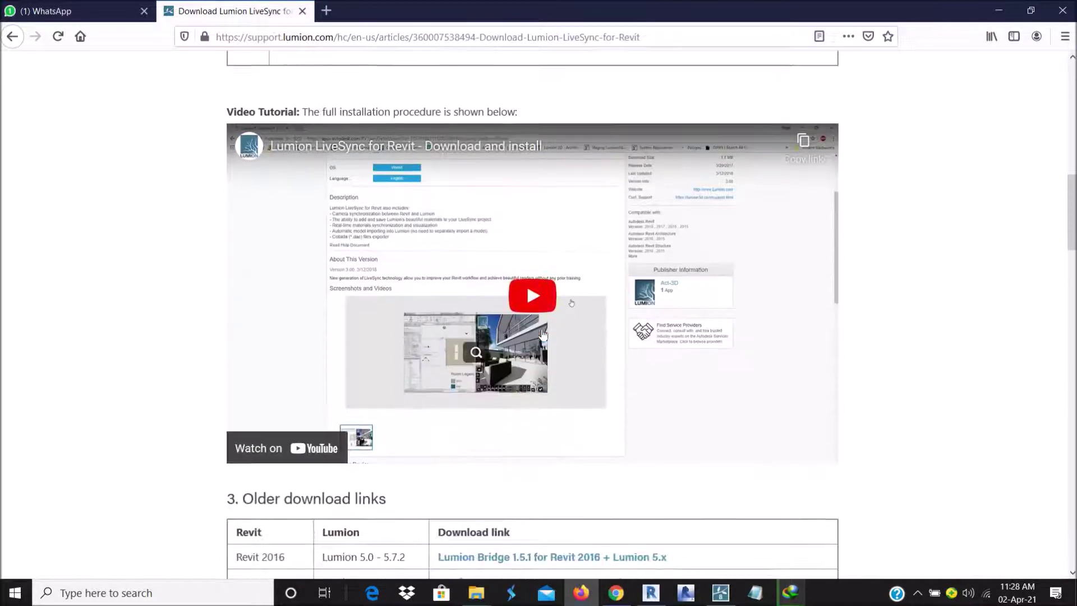
{"action": "scroll", "coordinate": [542, 331], "scroll_direction": "up", "scroll_amount": 8}
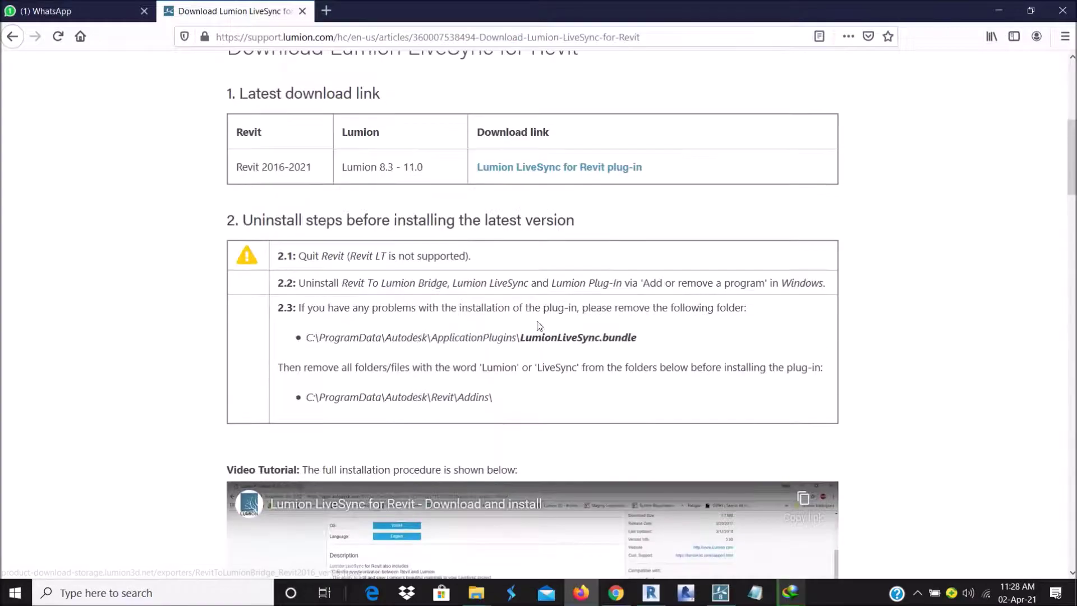
{"action": "scroll", "coordinate": [505, 223], "scroll_direction": "up", "scroll_amount": 3}
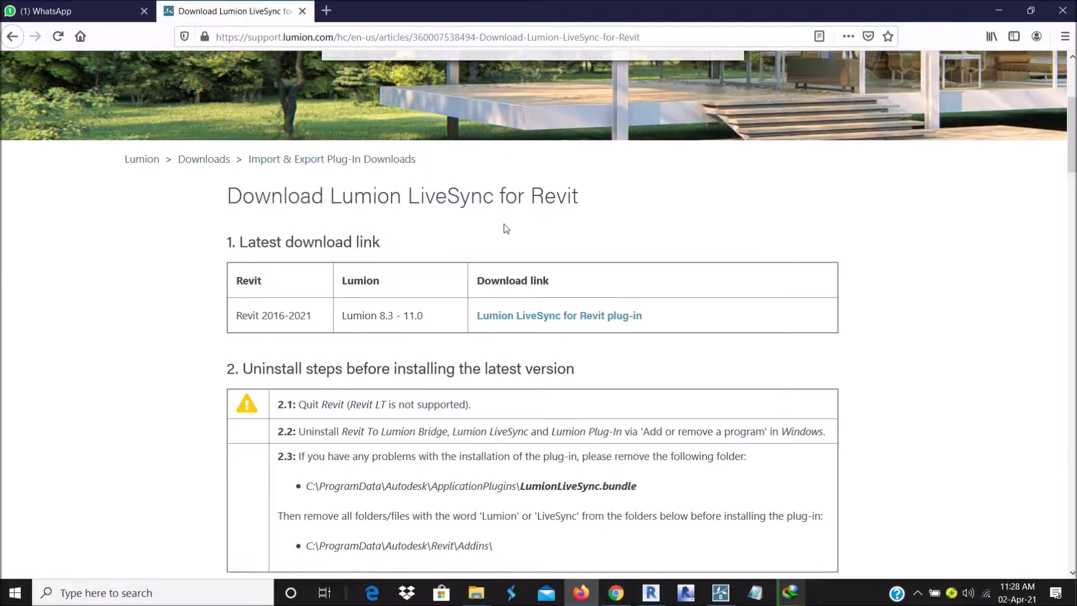
{"action": "scroll", "coordinate": [503, 223], "scroll_direction": "up", "scroll_amount": 3}
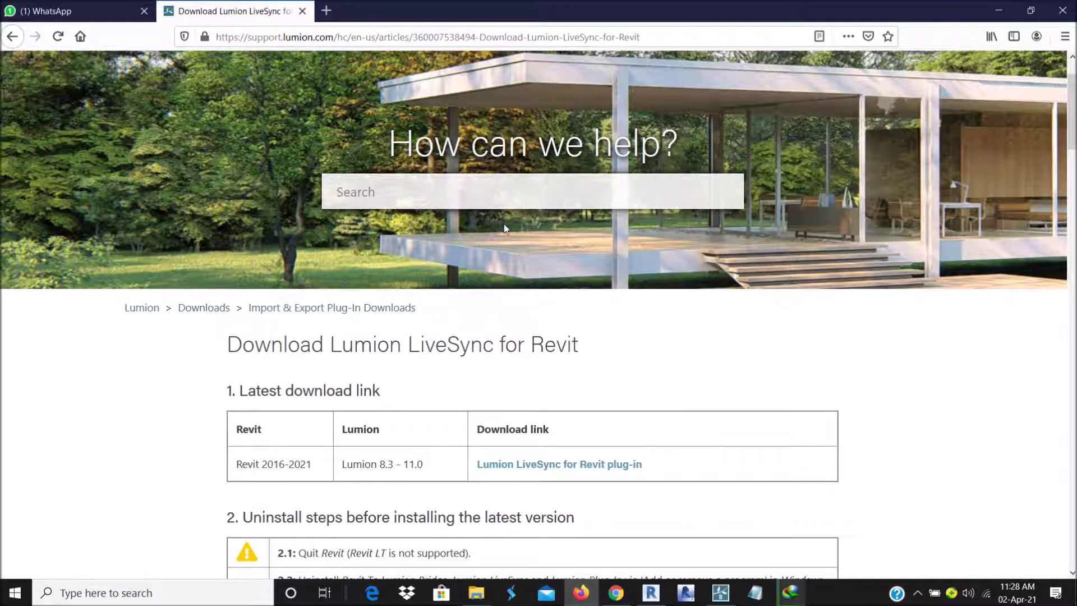
{"action": "scroll", "coordinate": [503, 224], "scroll_direction": "down", "scroll_amount": 17}
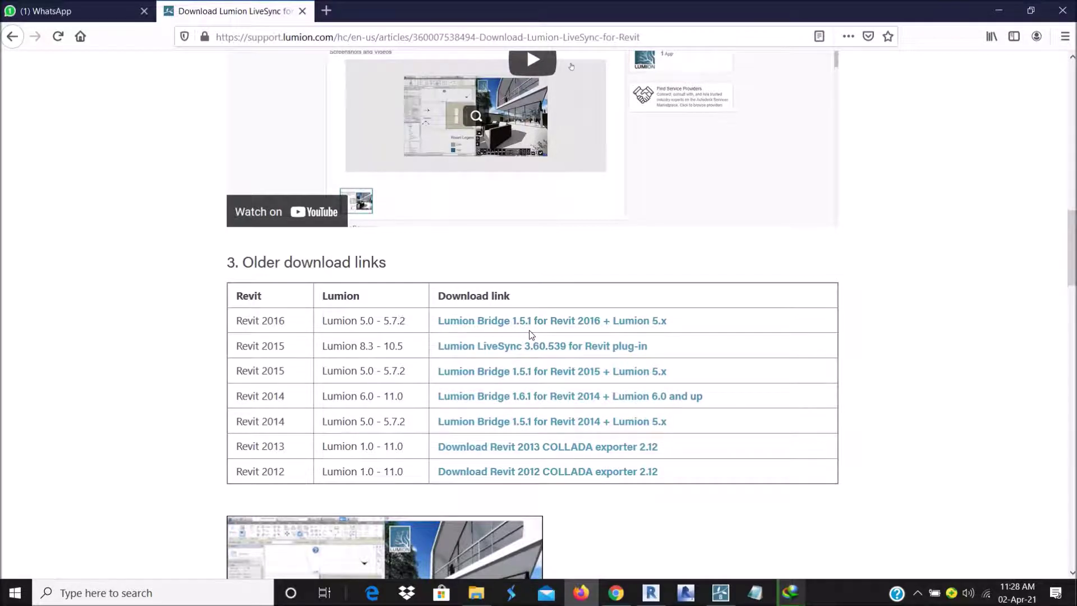
{"action": "scroll", "coordinate": [531, 334], "scroll_direction": "down", "scroll_amount": 4}
{"action": "scroll", "coordinate": [531, 335], "scroll_direction": "down", "scroll_amount": 1}
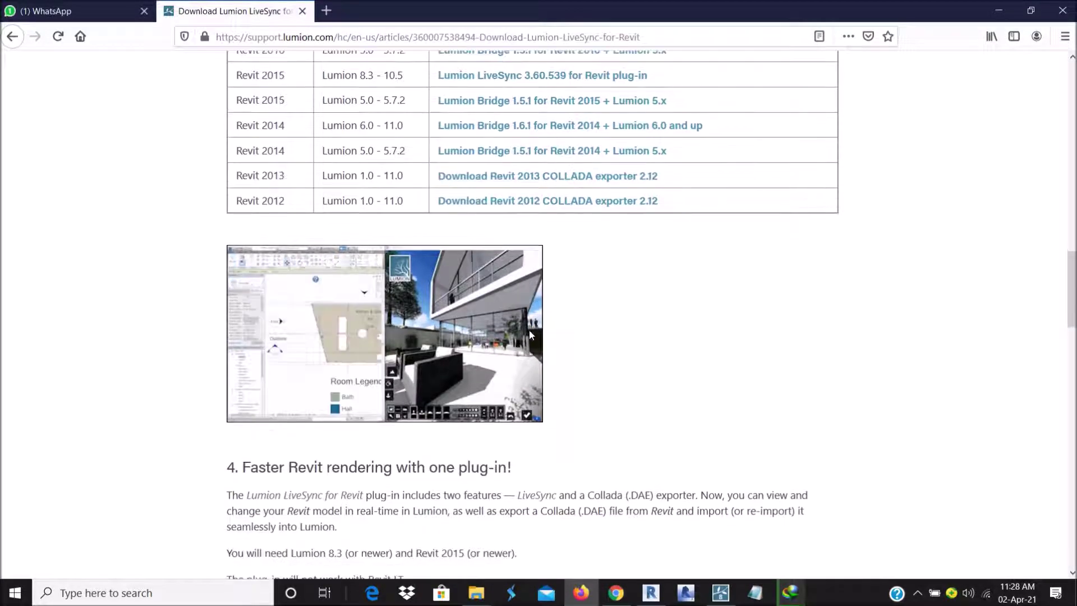
{"action": "scroll", "coordinate": [530, 335], "scroll_direction": "down", "scroll_amount": 10}
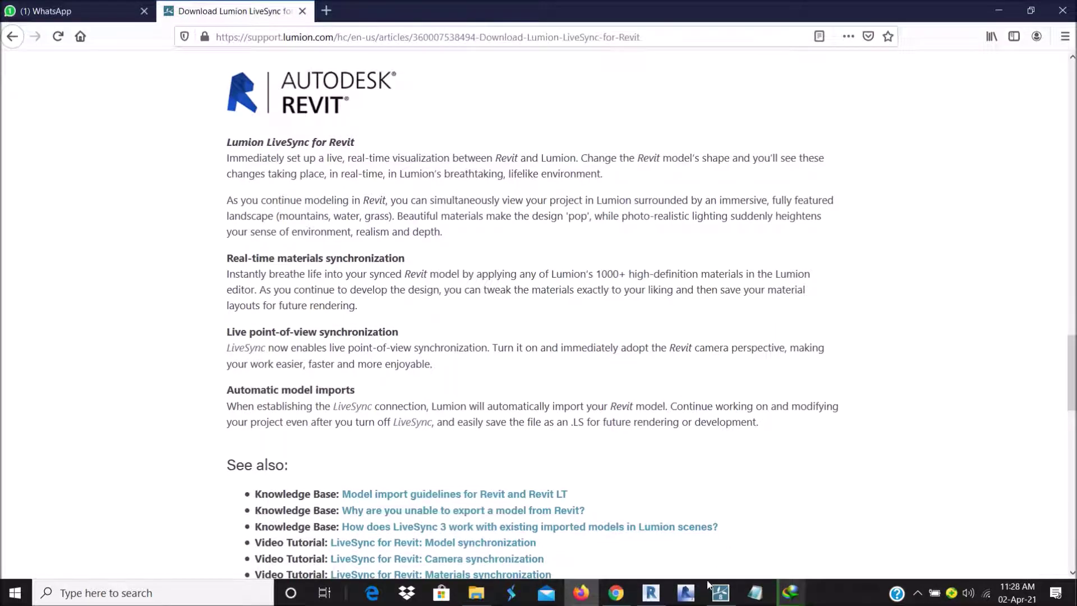
{"action": "left_click", "coordinate": [650, 593]}
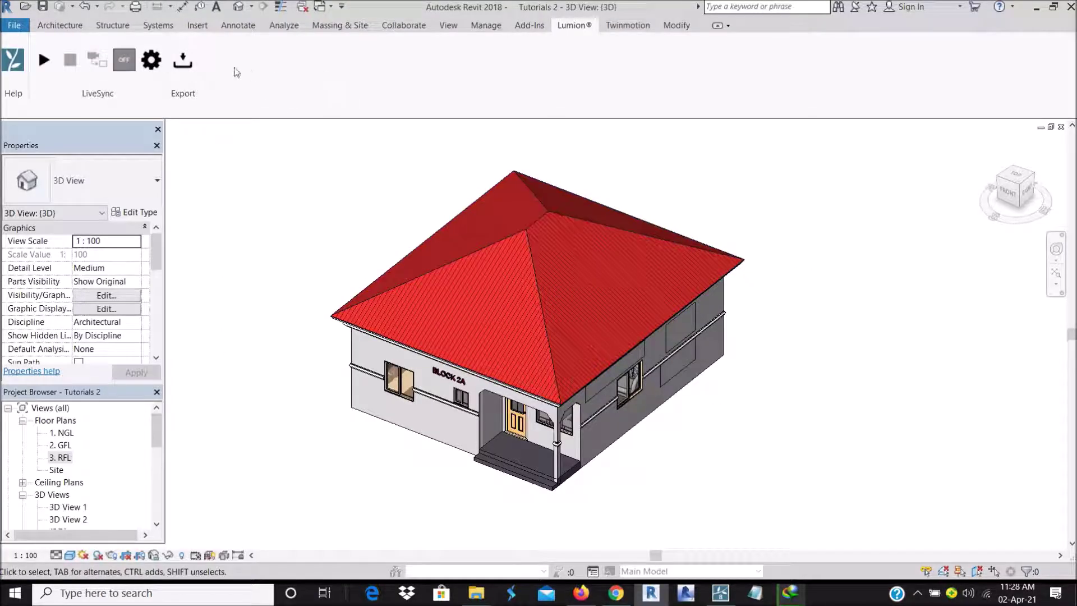
Step: Export the house via Lumion® Export as the COLLADA file 'Tutorials 2' on the Desktop
{"action": "left_click", "coordinate": [183, 60]}
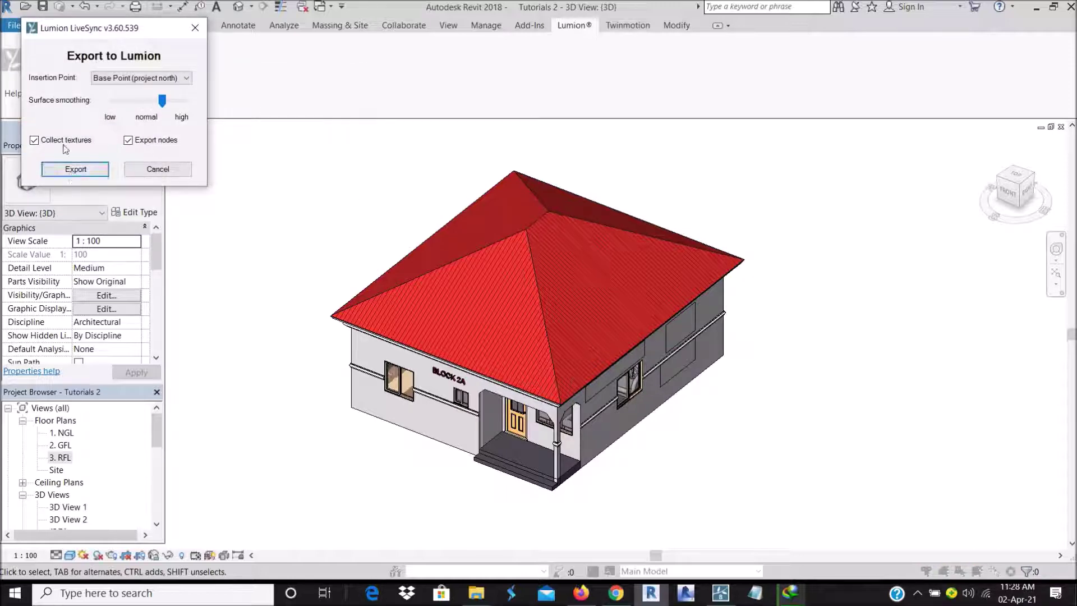
{"action": "left_click", "coordinate": [74, 169]}
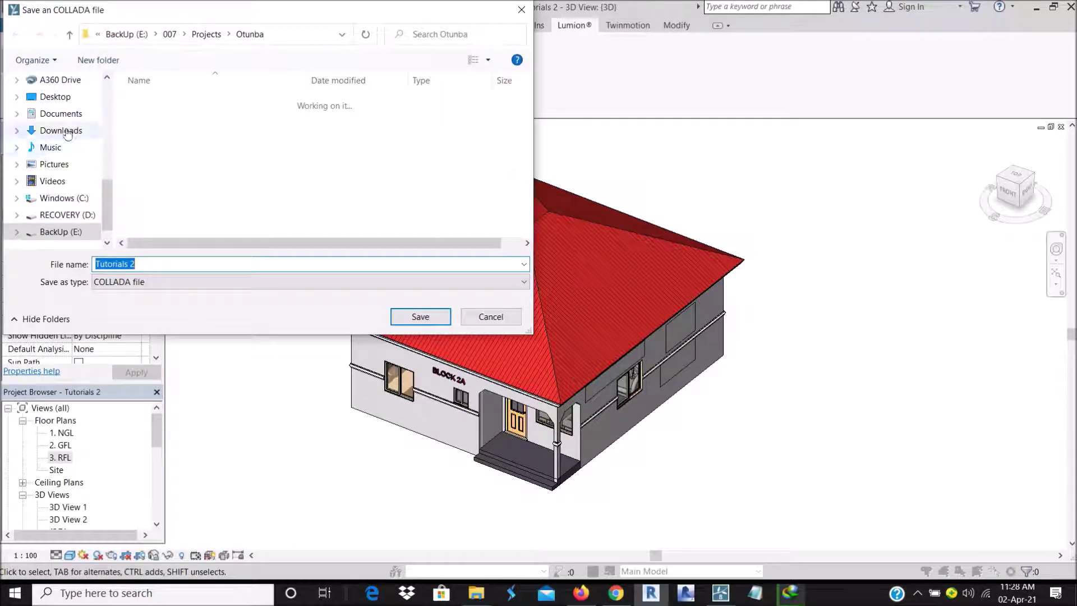
{"action": "left_click", "coordinate": [56, 98]}
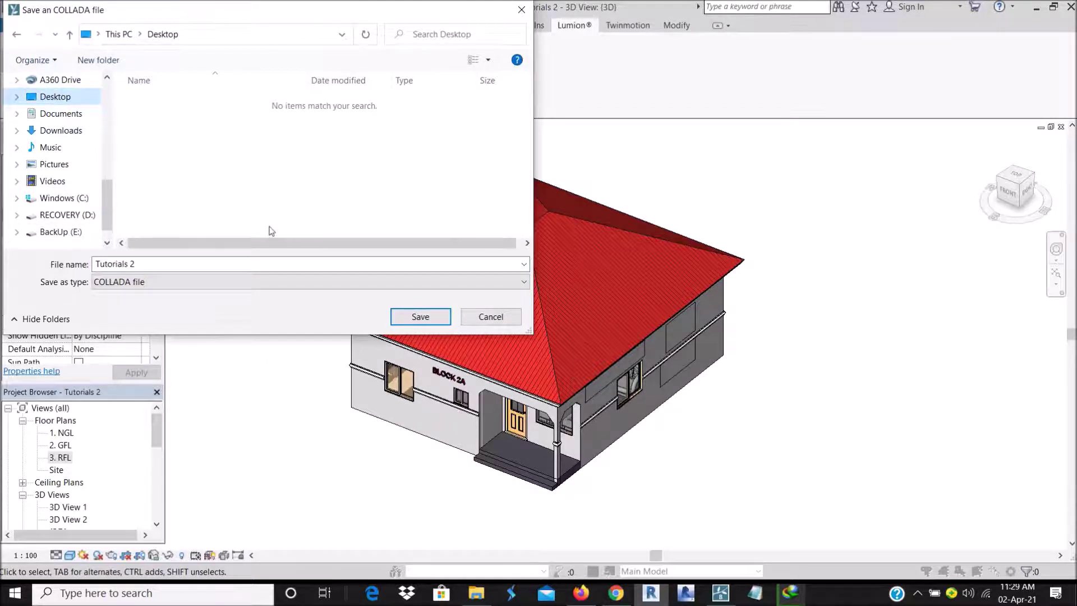
{"action": "left_click", "coordinate": [419, 316]}
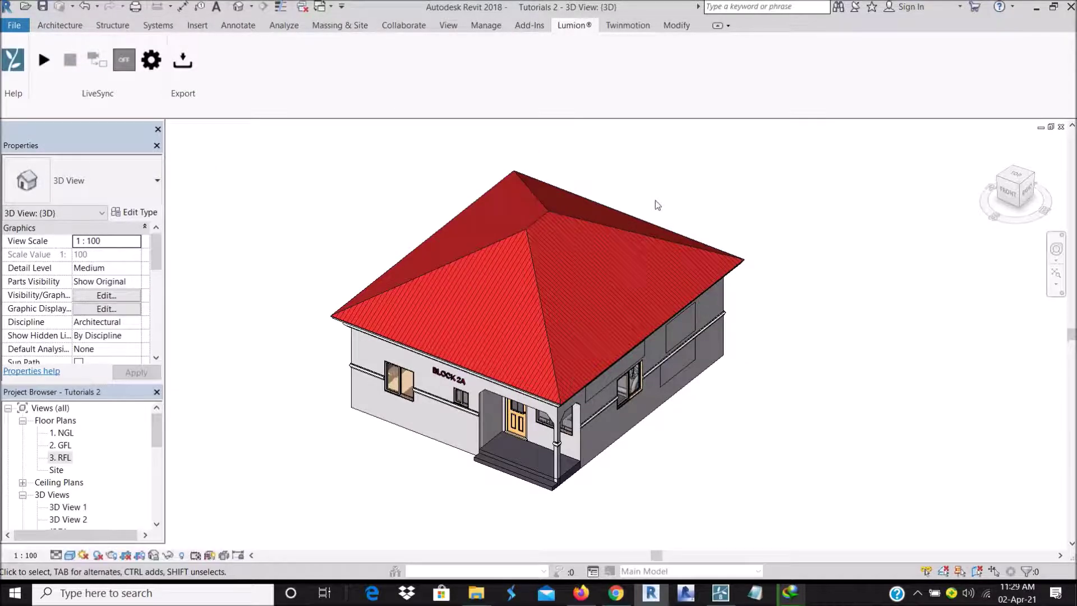
{"action": "left_click", "coordinate": [720, 593]}
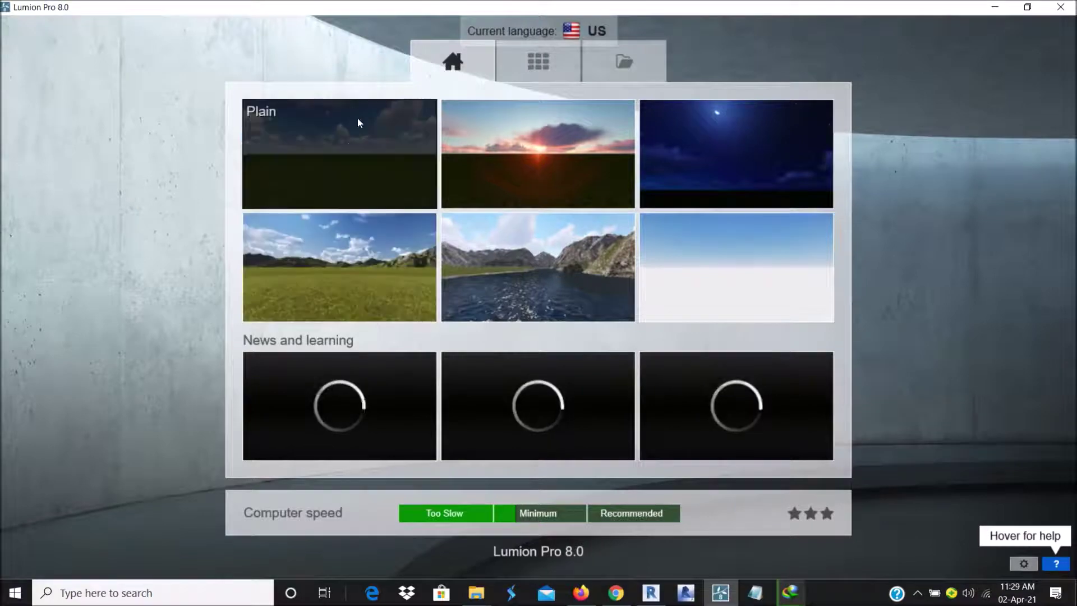
Step: Open the Plain scene template from the Lumion start screen
{"action": "left_click", "coordinate": [348, 145]}
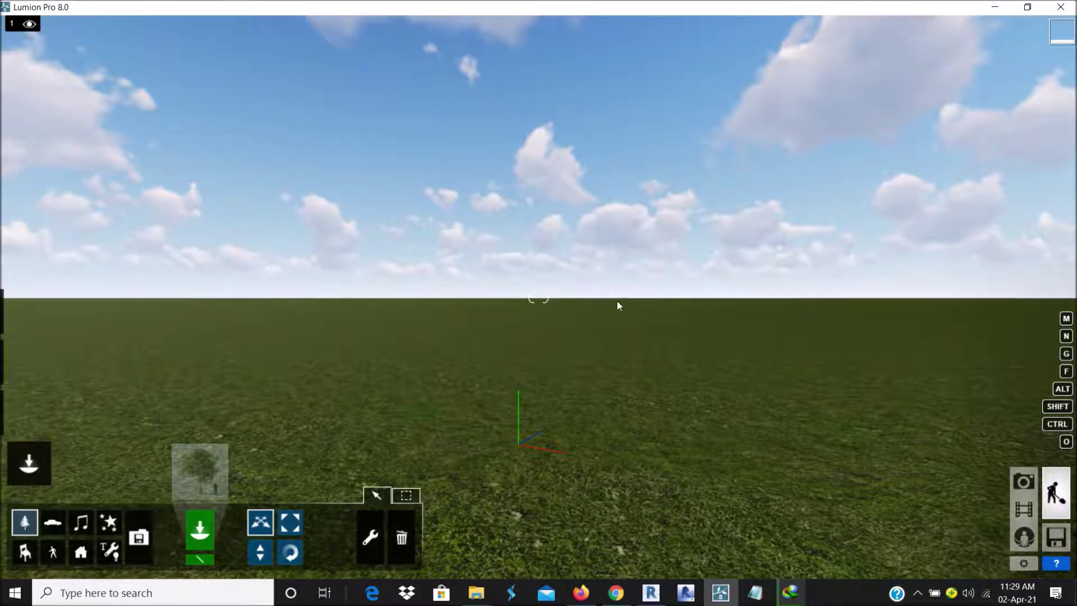
Step: Look around the Plain grassland scene, tilting the view down toward the grass
{"action": "mouse_move", "coordinate": [618, 305]}
{"action": "right_mouse_down"}
{"action": "mouse_move", "coordinate": [586, 331]}
{"action": "mouse_move", "coordinate": [595, 334]}
{"action": "mouse_move", "coordinate": [613, 304]}
{"action": "mouse_move", "coordinate": [608, 323]}
{"action": "mouse_move", "coordinate": [613, 306]}
{"action": "right_mouse_up"}
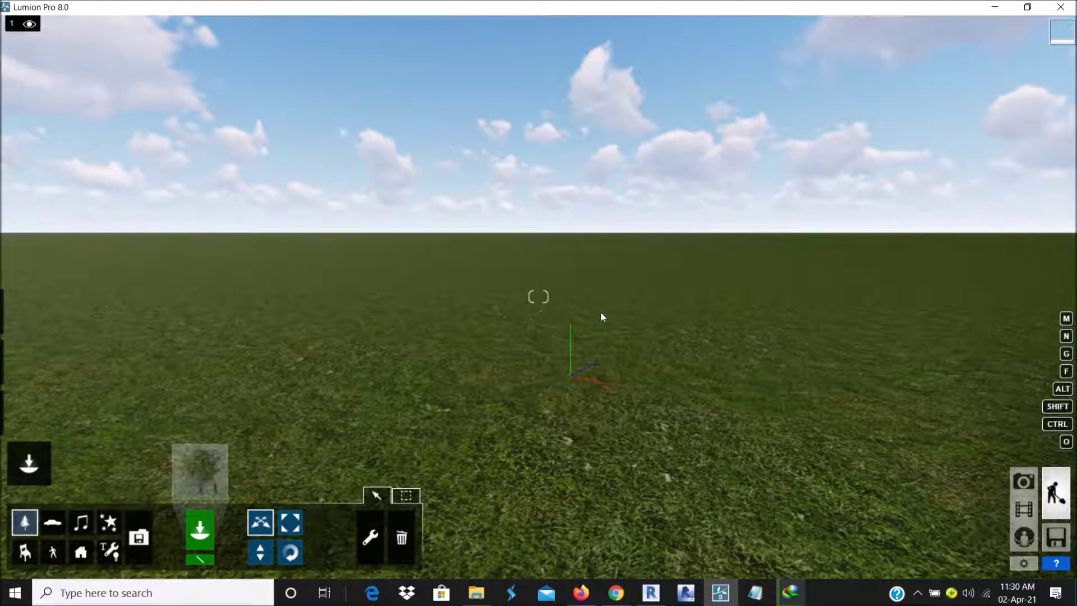
{"action": "right_click_drag", "start_coordinate": [587, 351], "coordinate": [588, 358]}
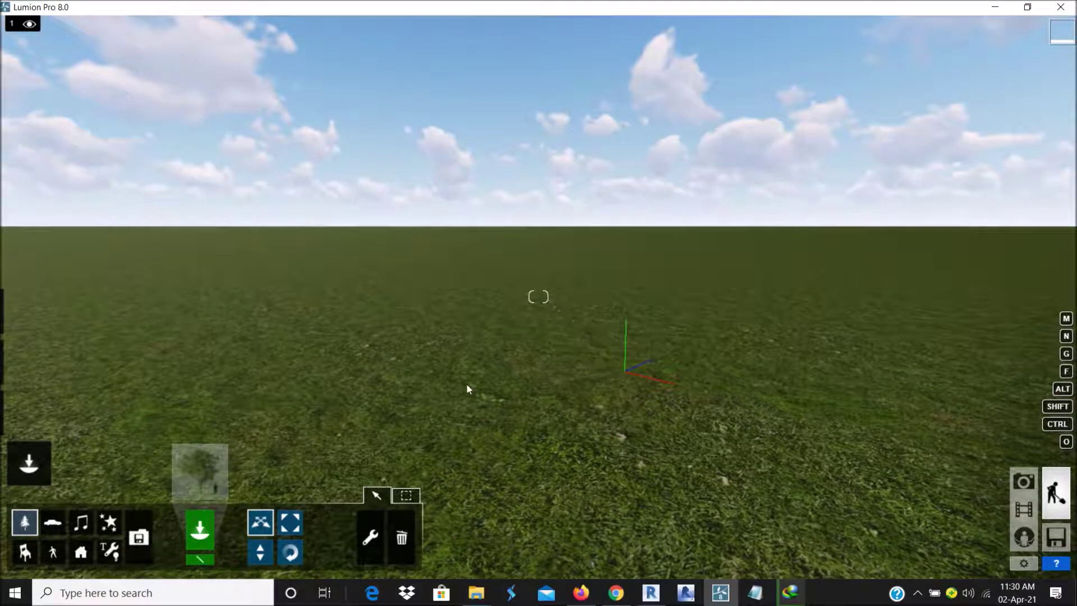
{"action": "mouse_move", "coordinate": [29, 463]}
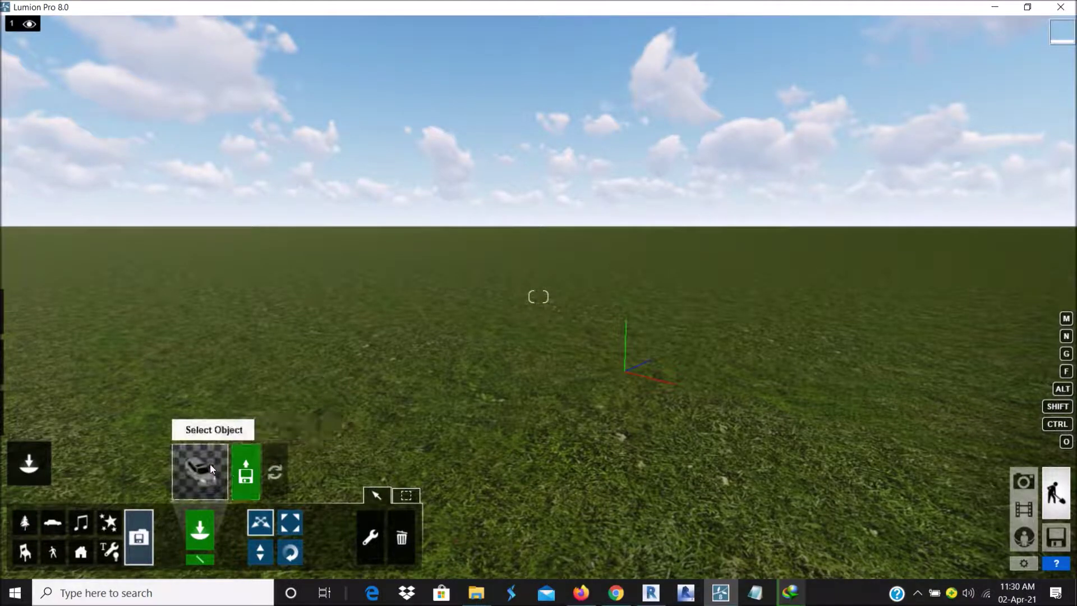
Step: Start importing a new model from a file in the Import category
{"action": "left_click", "coordinate": [247, 474]}
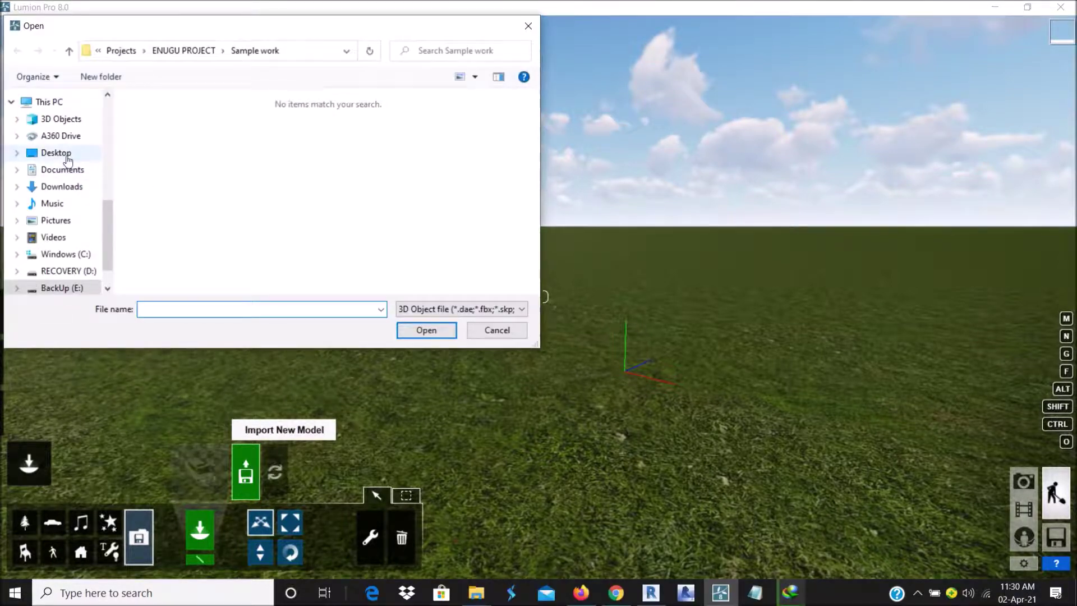
Step: Load Tutorials 2.dae from the Desktop for import
{"action": "left_click", "coordinate": [61, 154]}
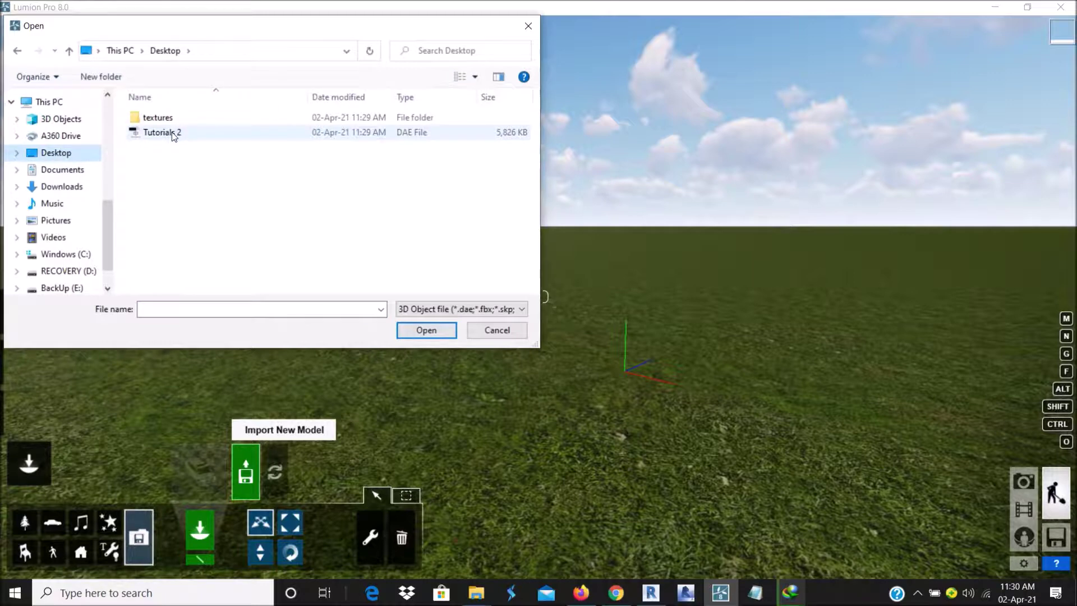
{"action": "left_click", "coordinate": [172, 133]}
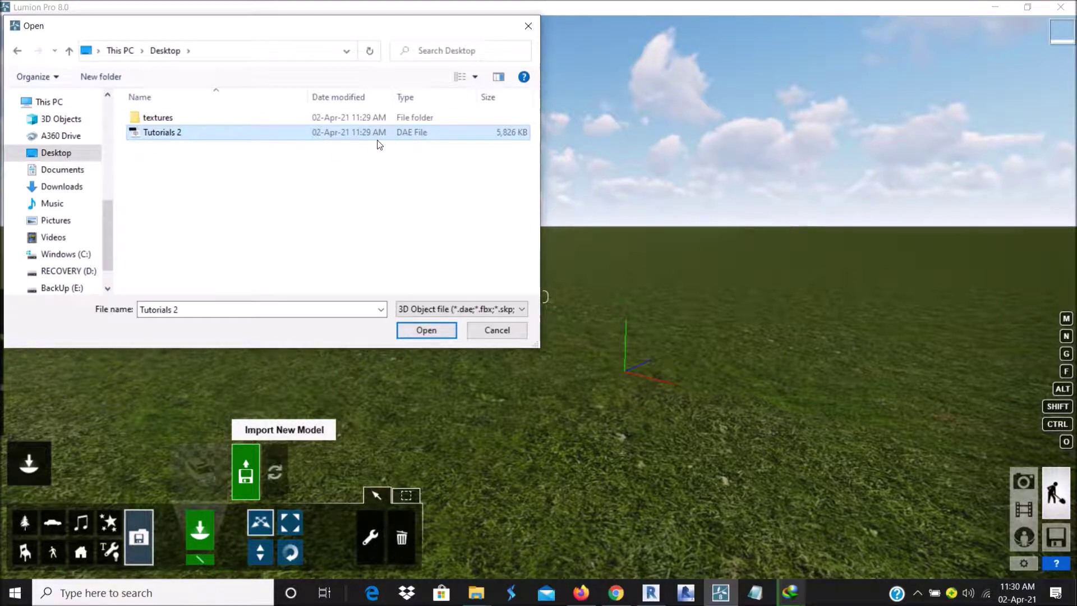
{"action": "left_click", "coordinate": [426, 331]}
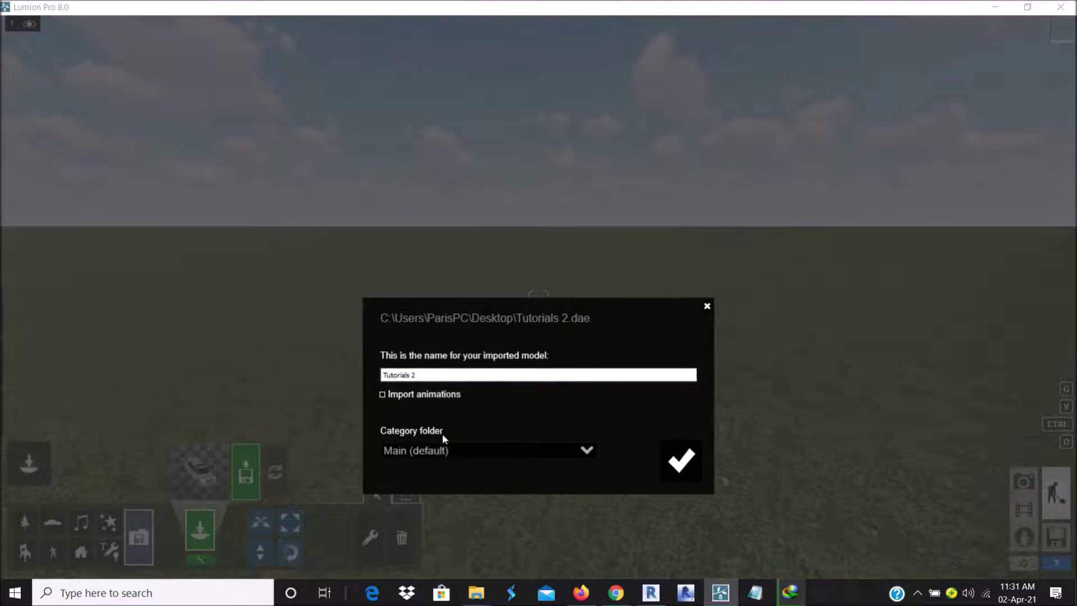
Step: Keep the Main (default) category folder and add Tutorials 2 to the library
{"action": "left_click", "coordinate": [445, 450]}
{"action": "left_click", "coordinate": [446, 450]}
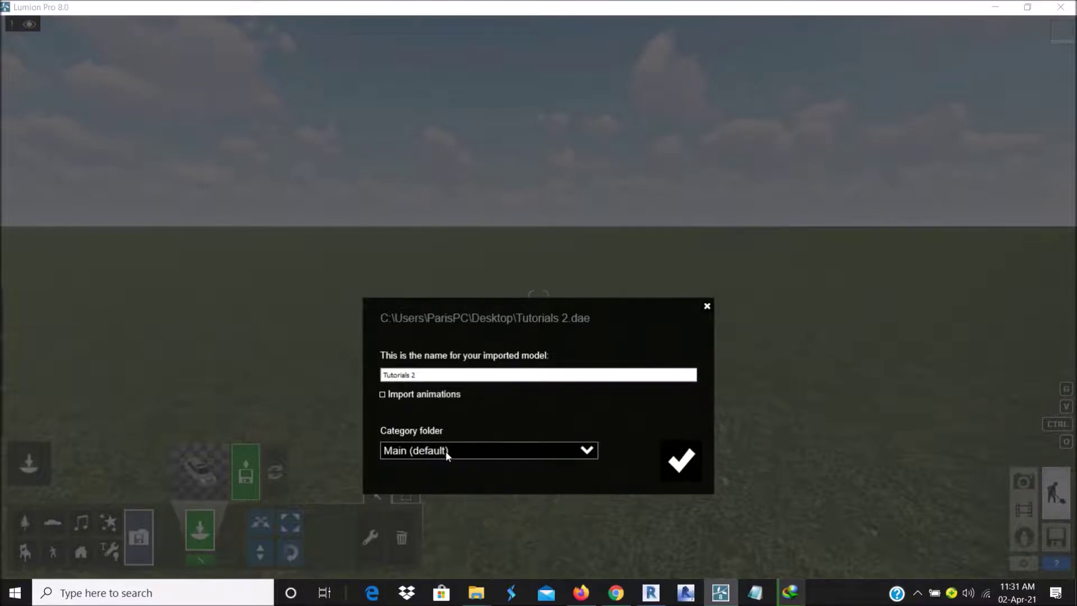
{"action": "left_click", "coordinate": [445, 450]}
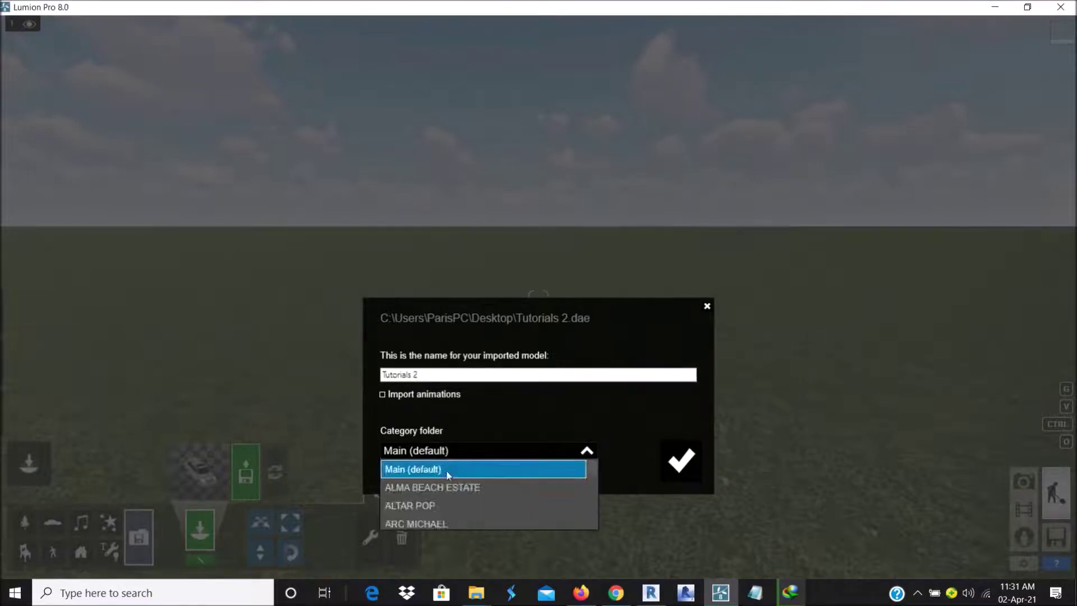
{"action": "scroll", "coordinate": [445, 494], "scroll_direction": "down", "scroll_amount": 10}
{"action": "scroll", "coordinate": [443, 507], "scroll_direction": "down", "scroll_amount": 5}
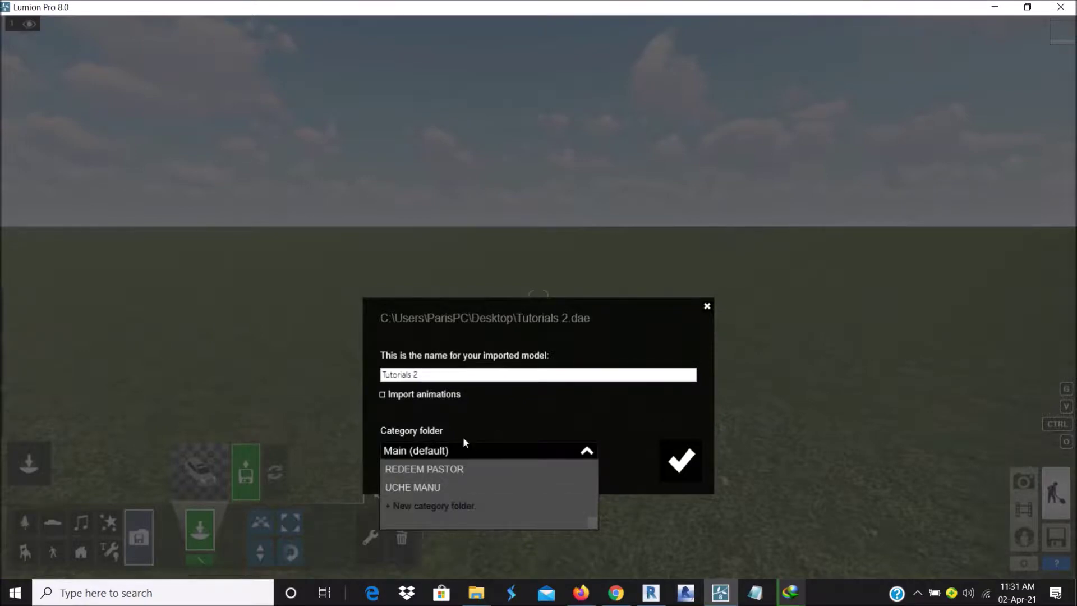
{"action": "scroll", "coordinate": [460, 466], "scroll_direction": "up", "scroll_amount": 8}
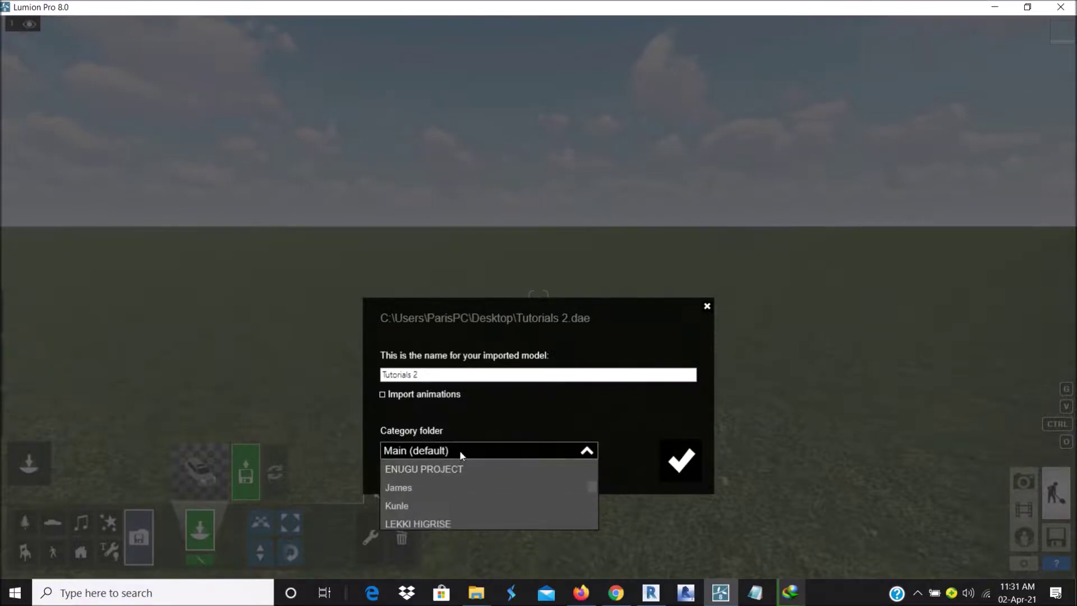
{"action": "left_click", "coordinate": [459, 450]}
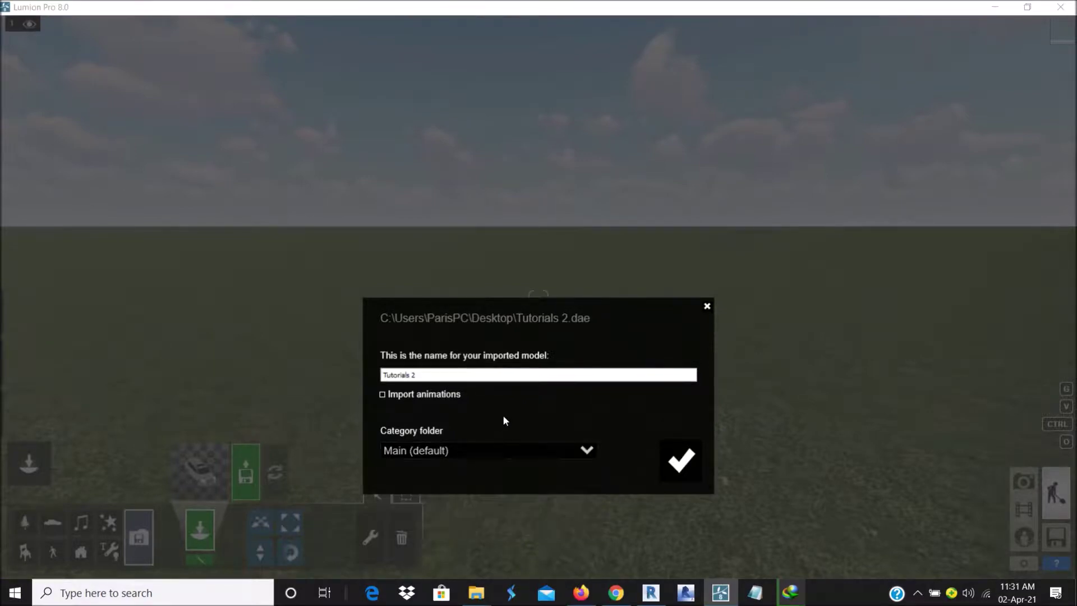
{"action": "left_click", "coordinate": [682, 461]}
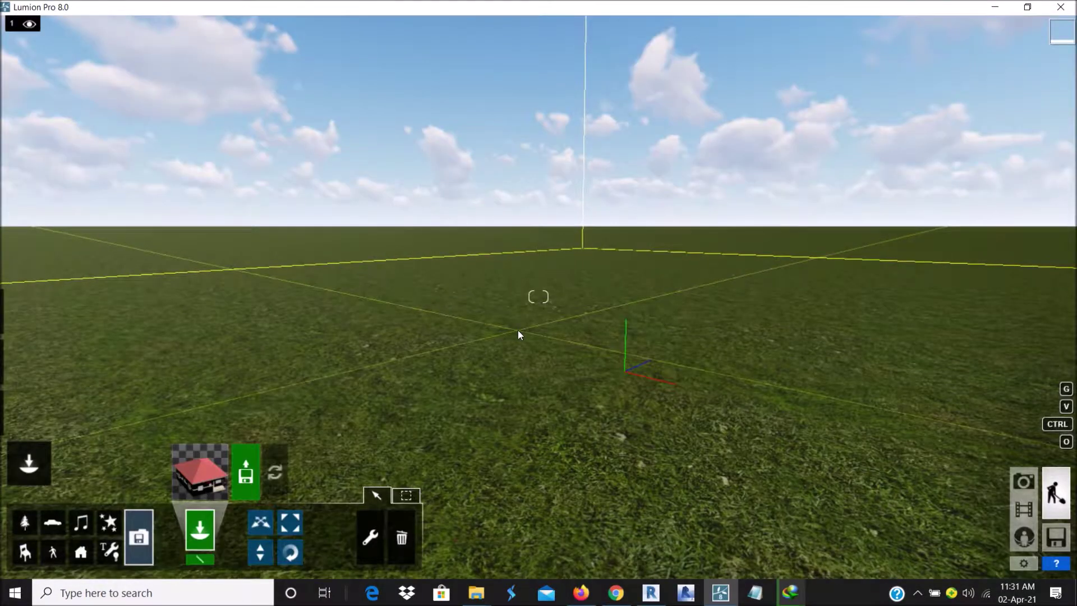
Step: Place the imported Tutorials 2 house on the grass
{"action": "right_click_drag", "start_coordinate": [517, 329], "coordinate": [548, 275]}
{"action": "left_click", "coordinate": [544, 349]}
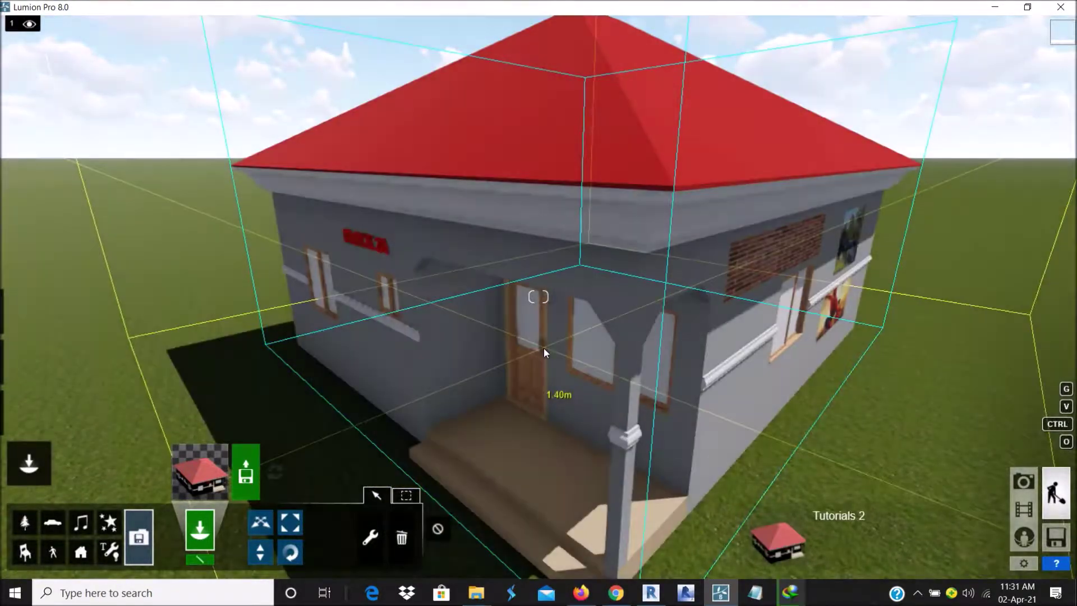
{"action": "scroll", "coordinate": [518, 323], "scroll_direction": "down", "scroll_amount": 5}
{"action": "scroll", "coordinate": [518, 325], "scroll_direction": "up", "scroll_amount": 3}
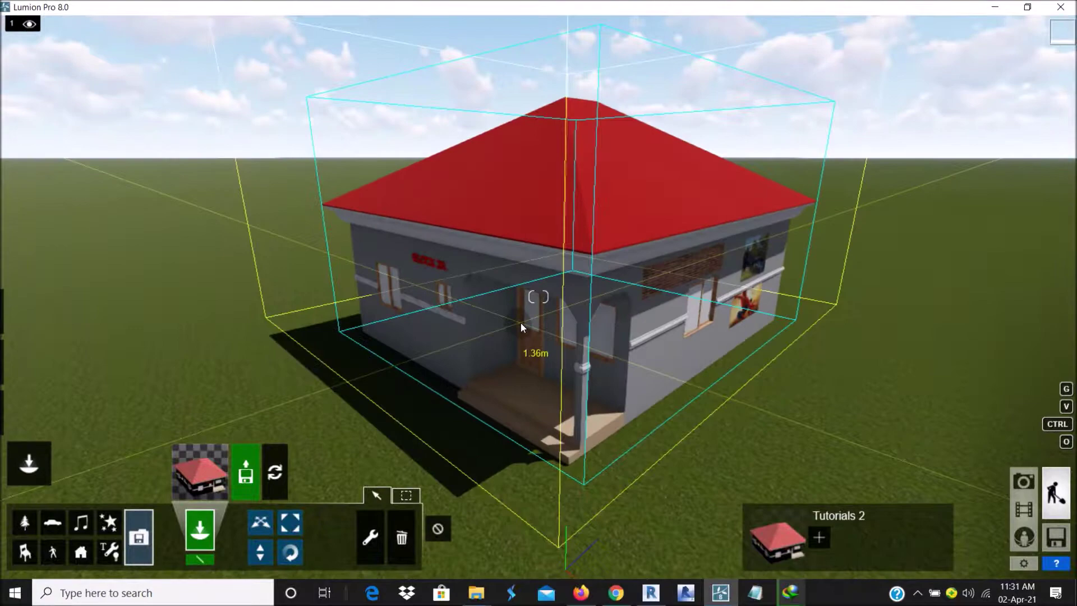
Step: Fly the camera around the house to inspect it from the sides and above the roof
{"action": "right_click_drag", "start_coordinate": [521, 324], "coordinate": [589, 314]}
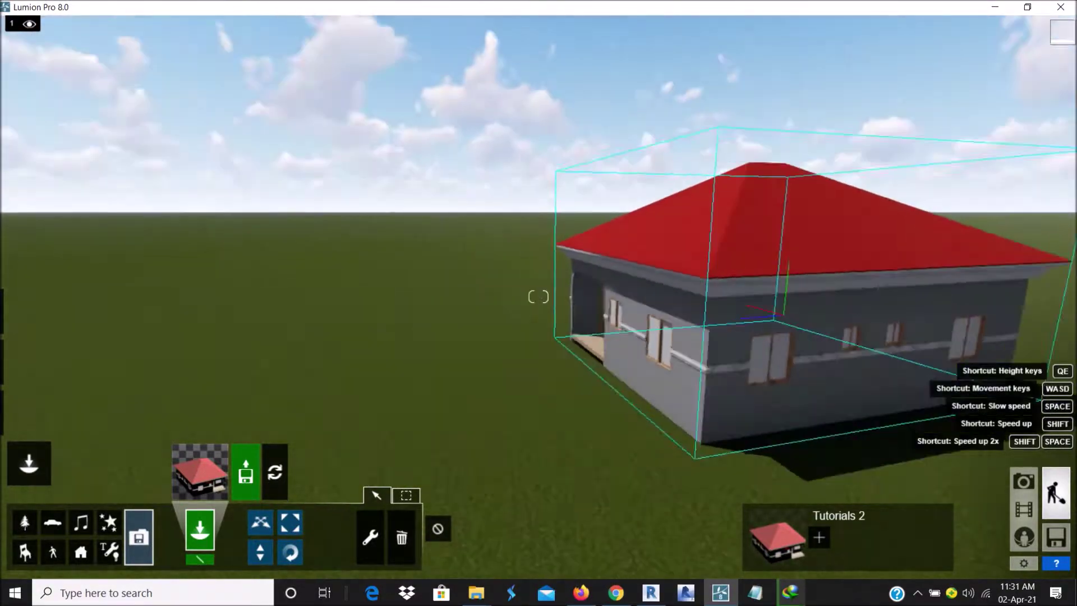
{"action": "key", "text": "w"}
{"action": "key", "text": "d"}
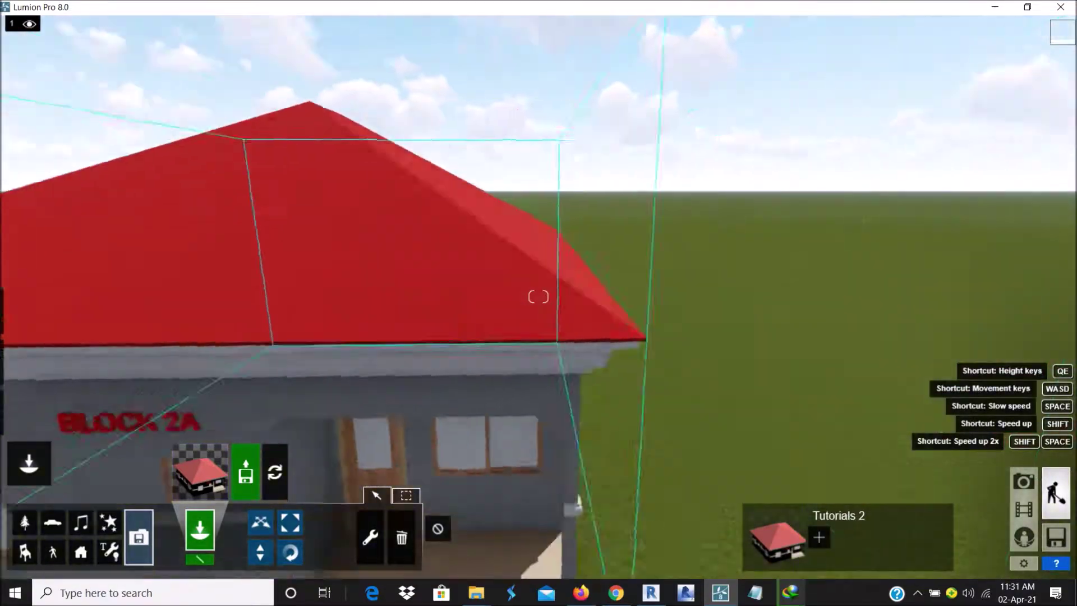
{"action": "key", "text": "s"}
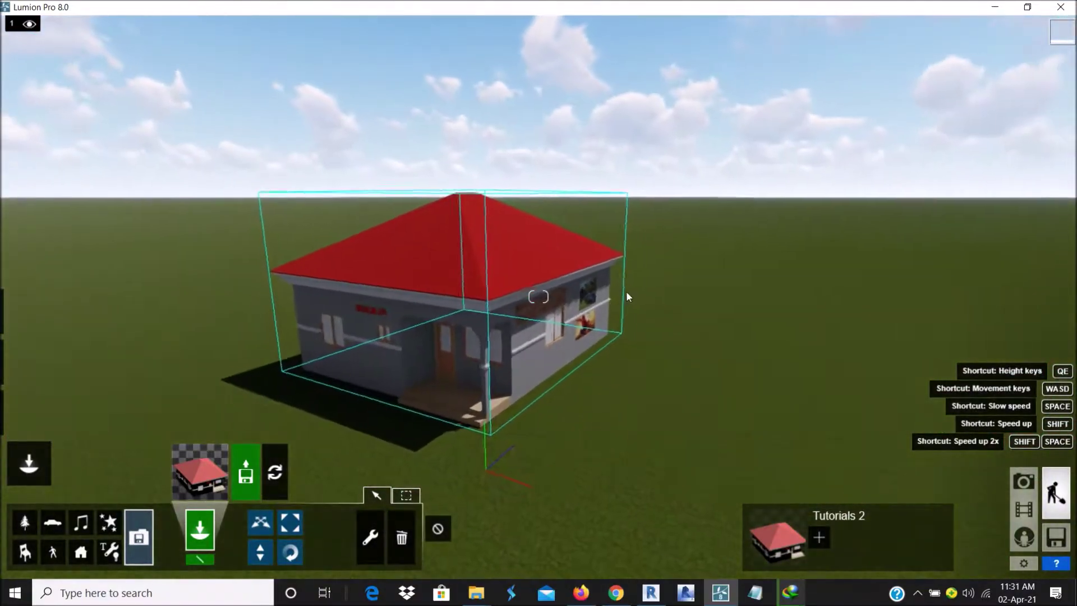
{"action": "left_click_drag", "start_coordinate": [626, 290], "coordinate": [547, 305]}
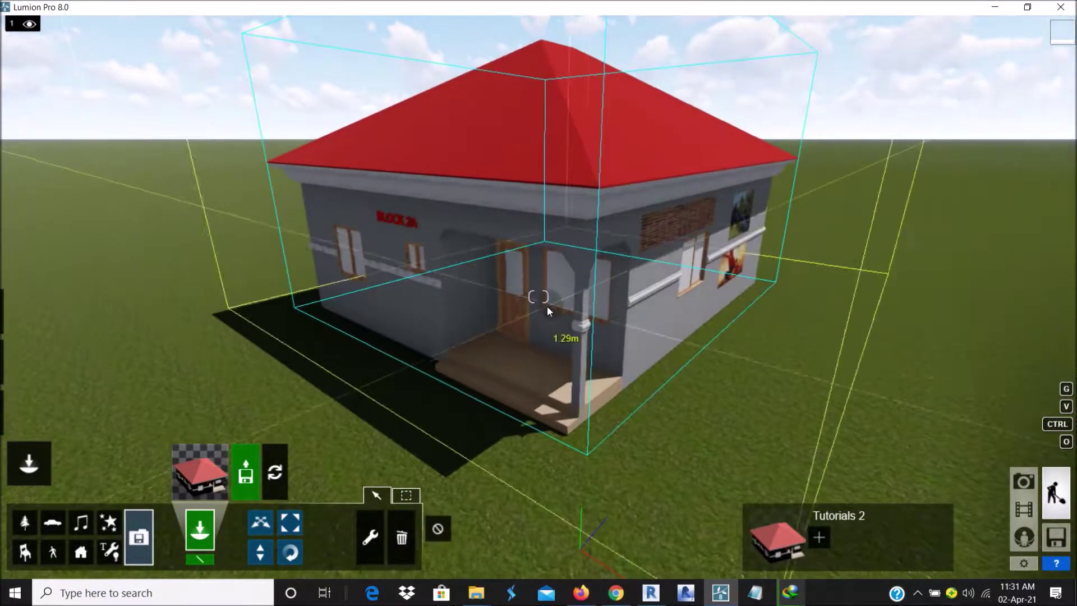
{"action": "key", "text": "e"}
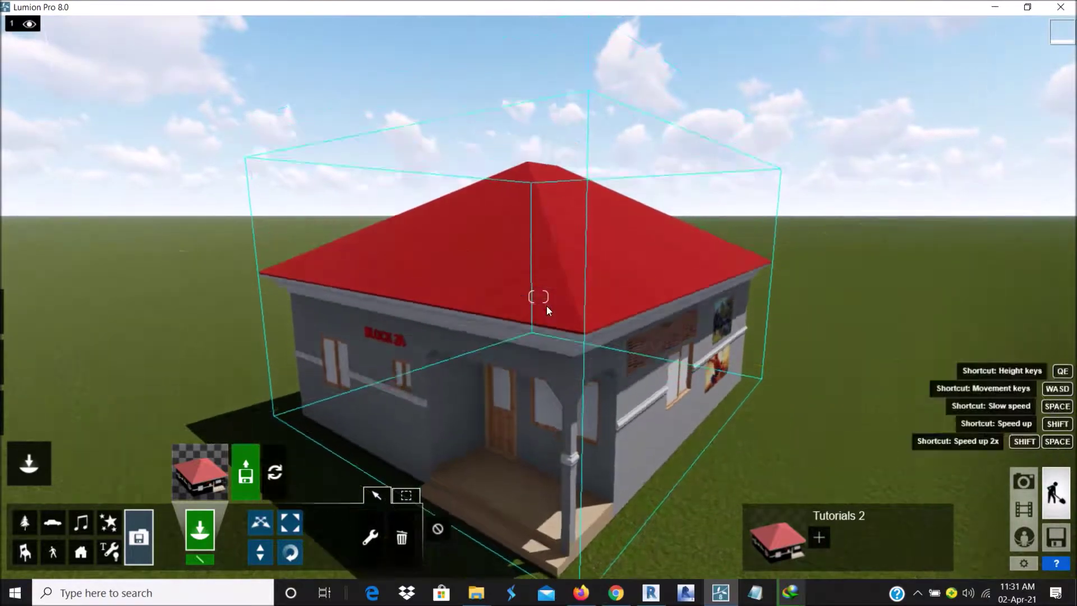
{"action": "key", "text": "q"}
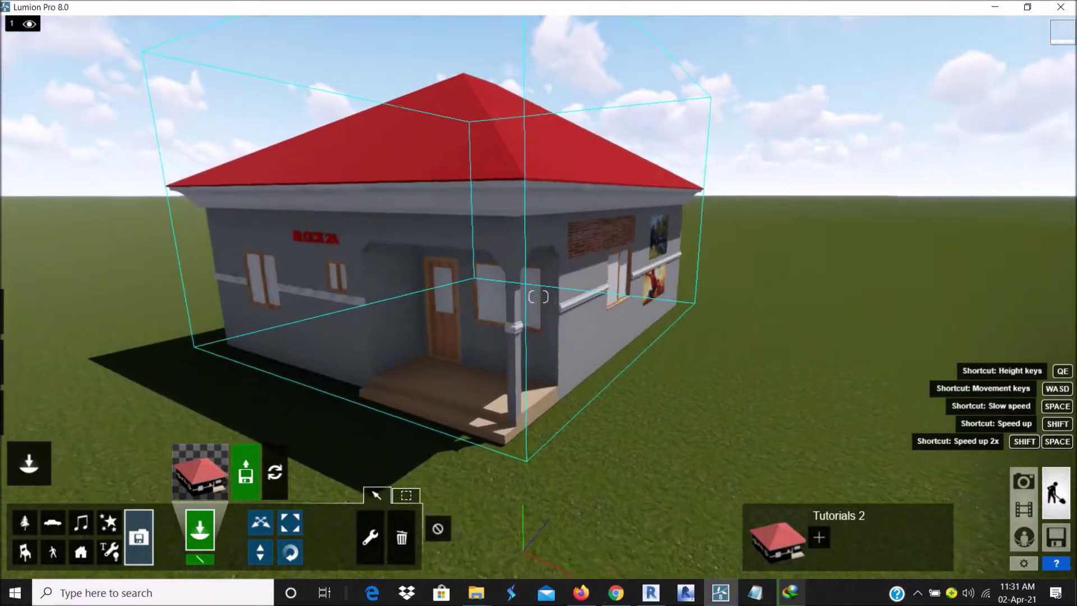
{"action": "key", "text": "a"}
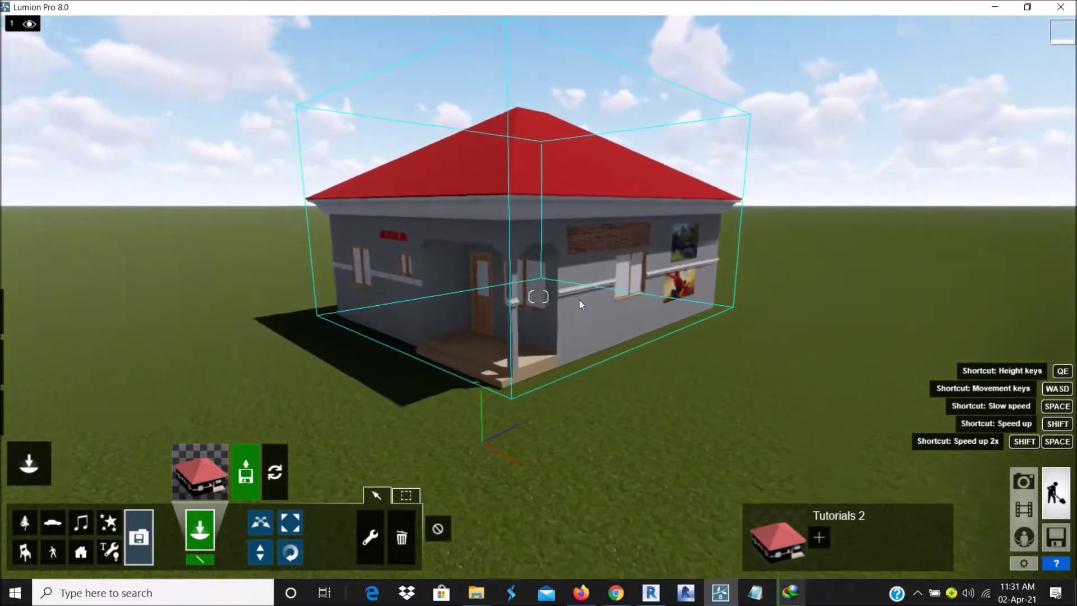
Step: Drag the house 5.94 m across the grass and pan the view to follow it
{"action": "mouse_move", "coordinate": [578, 302]}
{"action": "left_mouse_down"}
{"action": "mouse_move", "coordinate": [556, 295]}
{"action": "mouse_move", "coordinate": [564, 302]}
{"action": "left_mouse_up"}
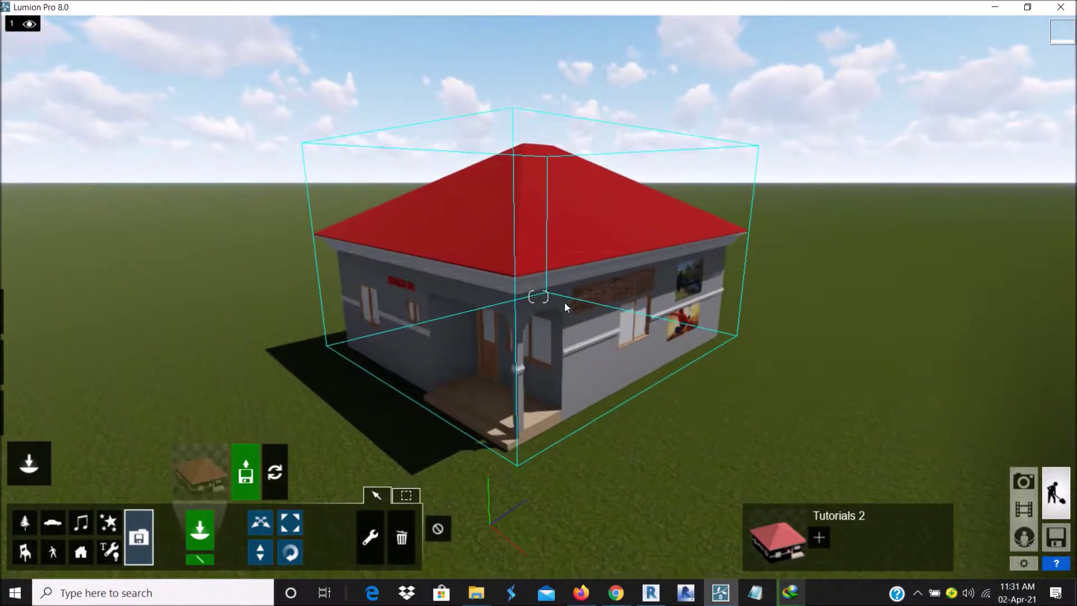
{"action": "middle_click_drag", "start_coordinate": [532, 271], "coordinate": [579, 276]}
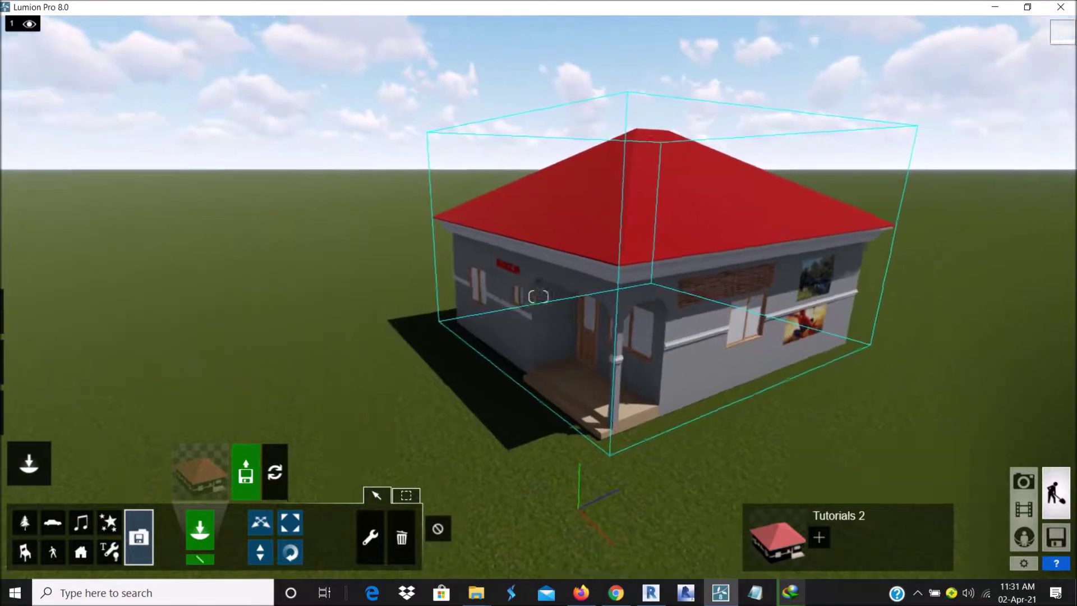
{"action": "scroll", "coordinate": [578, 274], "scroll_direction": "up", "scroll_amount": 4}
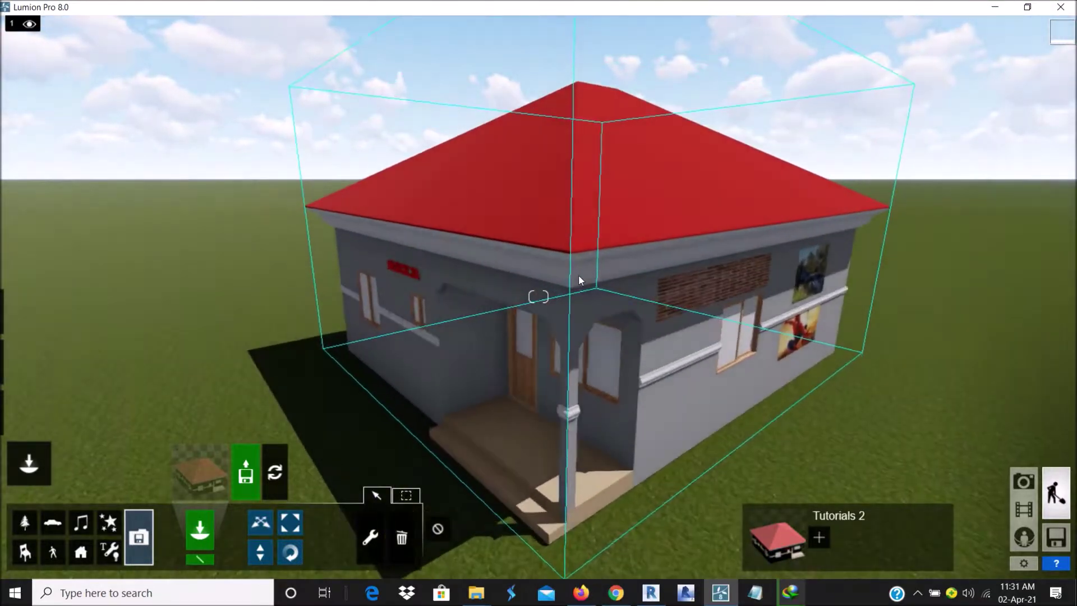
{"action": "scroll", "coordinate": [587, 288], "scroll_direction": "down", "scroll_amount": 5}
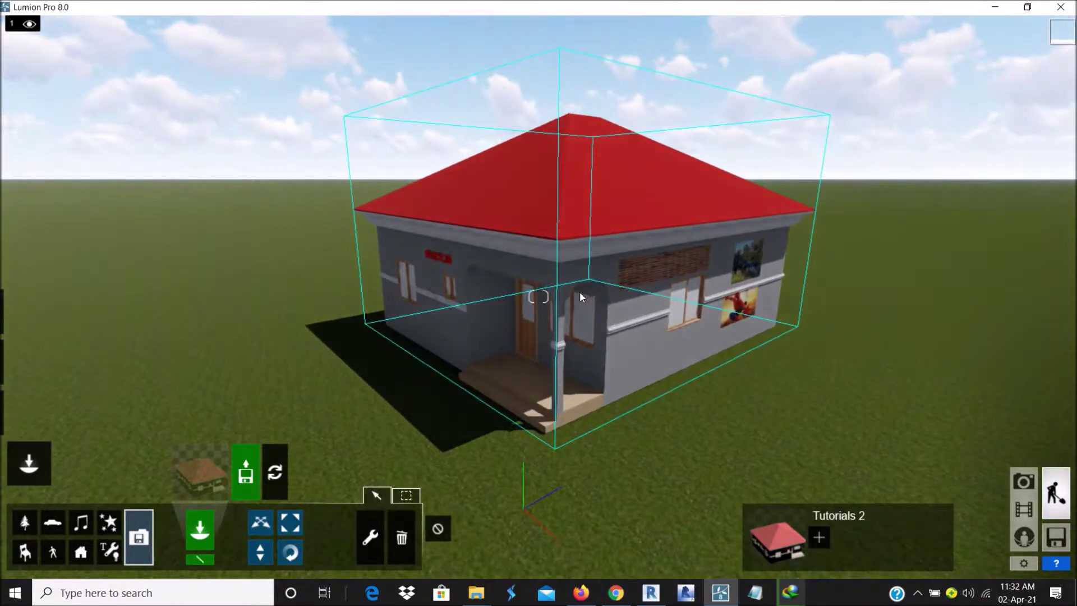
Step: Orbit and zoom around the house to inspect its front porch and right side
{"action": "right_click_drag", "start_coordinate": [566, 288], "coordinate": [544, 283]}
{"action": "mouse_move", "coordinate": [25, 415]}
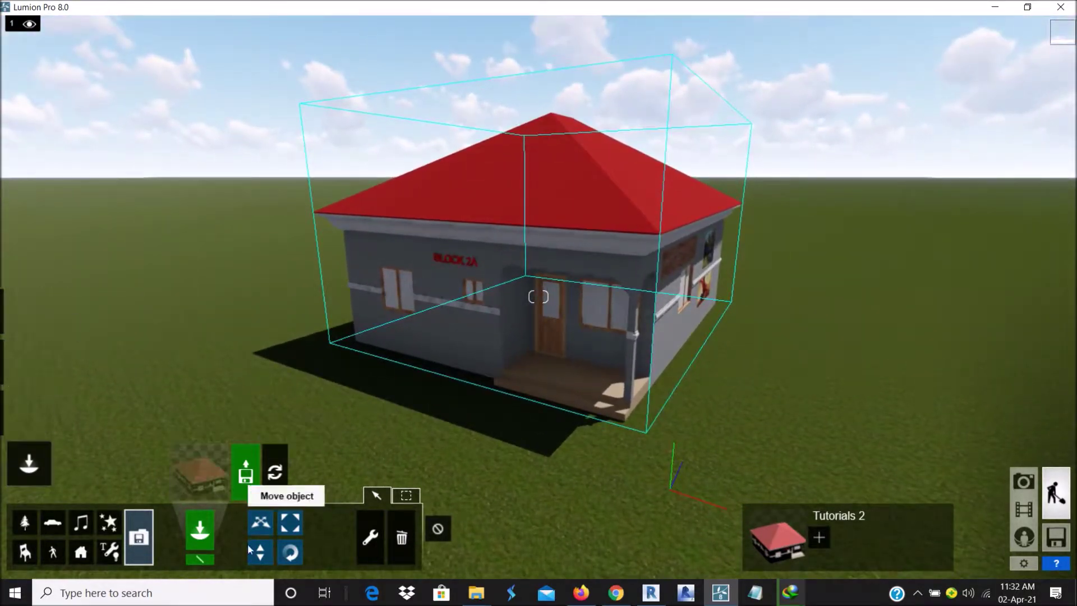
{"action": "scroll", "coordinate": [459, 348], "scroll_direction": "up", "scroll_amount": 3}
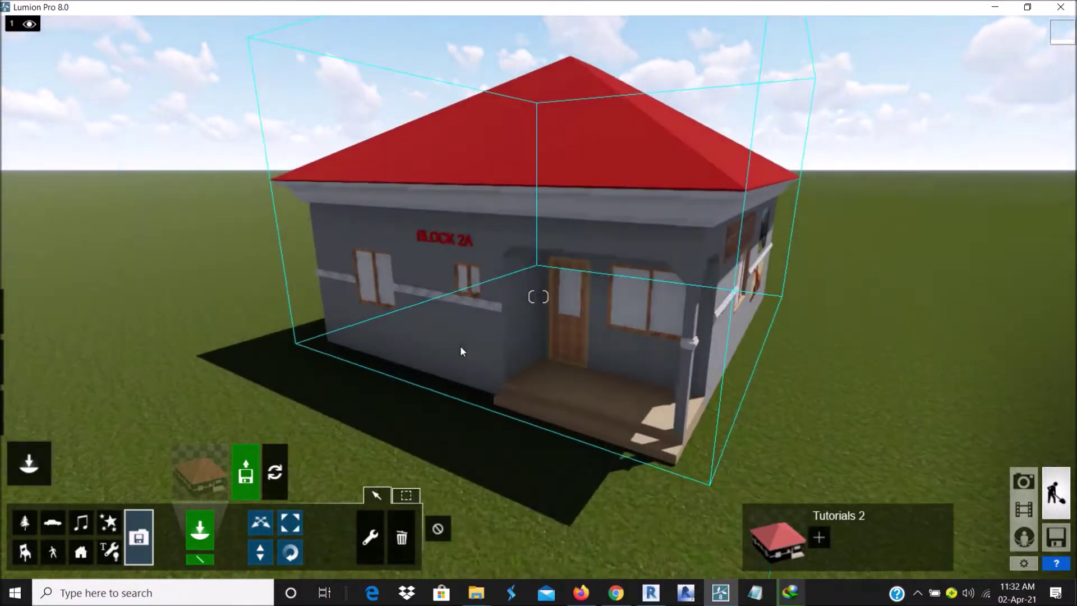
{"action": "right_click_drag", "start_coordinate": [461, 351], "coordinate": [596, 411]}
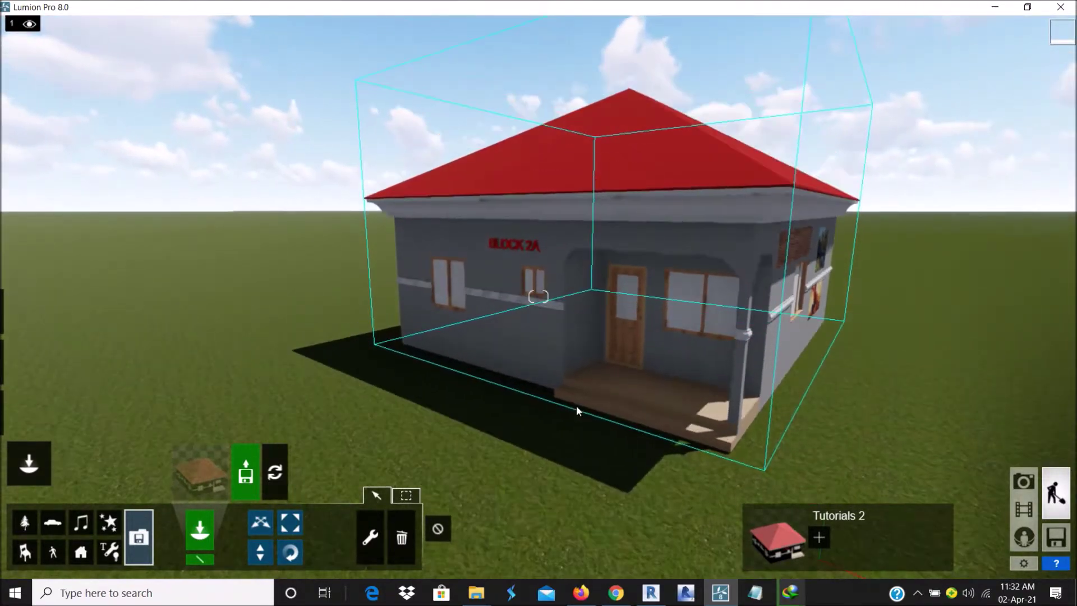
{"action": "scroll", "coordinate": [578, 404], "scroll_direction": "up", "scroll_amount": 3}
{"action": "right_click_drag", "start_coordinate": [573, 391], "coordinate": [566, 334]}
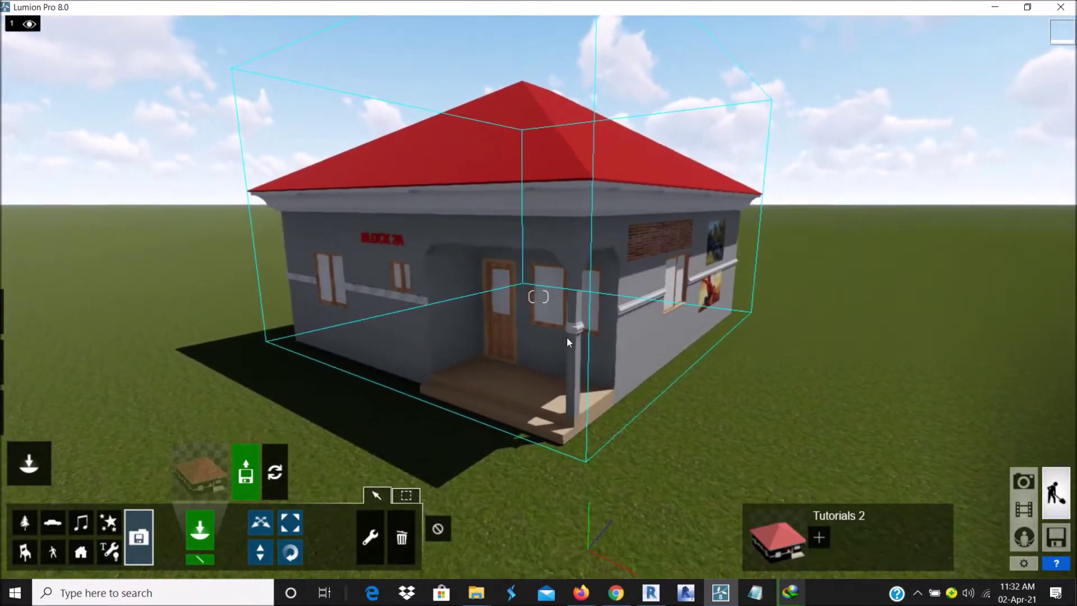